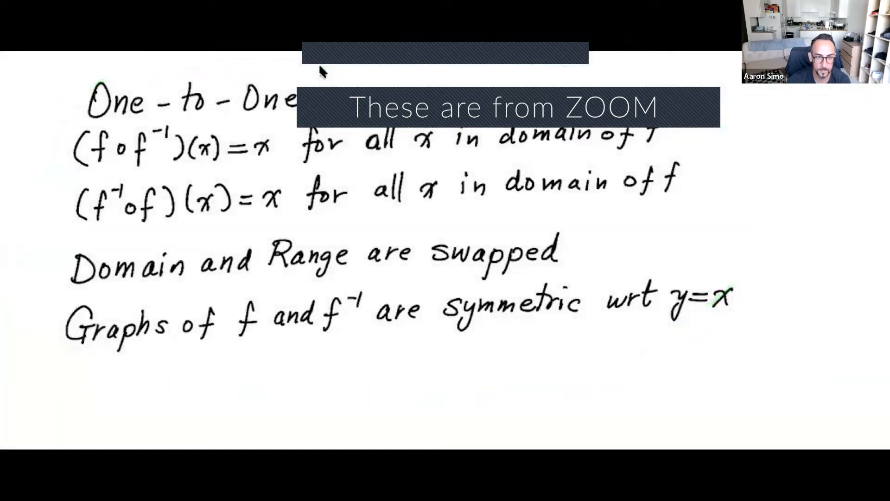
Pause the finished lecture video and move its playback back towards the beginning.
{"action": "mouse_move", "coordinate": [288, 361]}
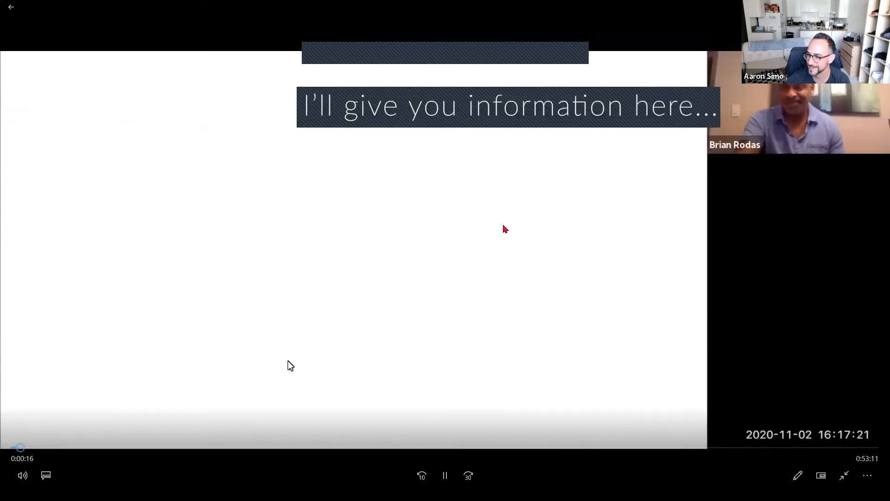
{"action": "left_click", "coordinate": [445, 475]}
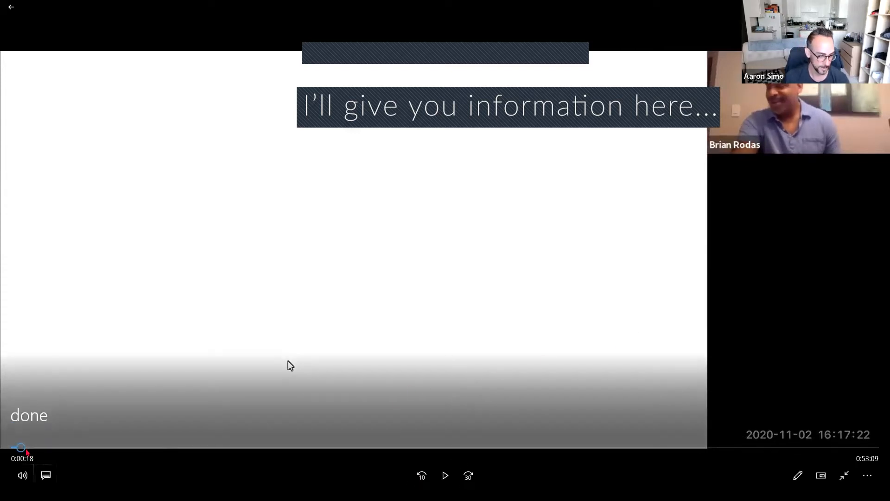
{"action": "left_click_drag", "start_coordinate": [21, 447], "coordinate": [16, 447]}
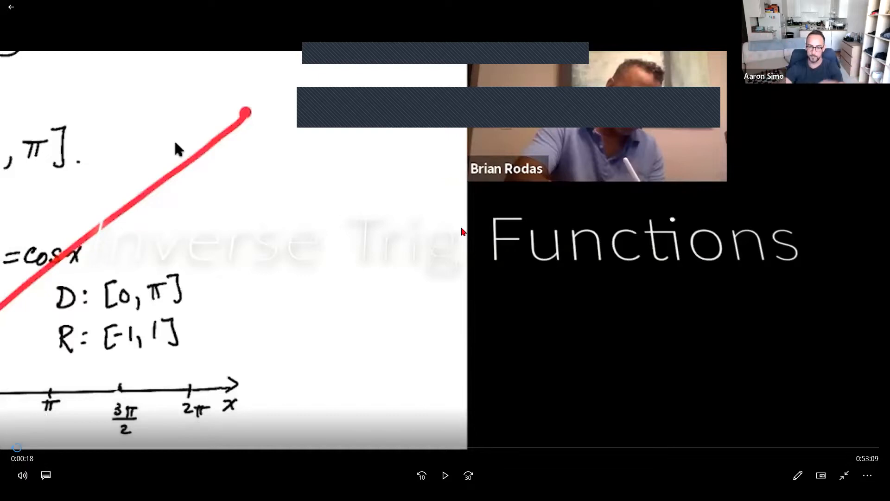
Exit the video's full-screen view, close the player and close the File Explorer window behind the browser.
{"action": "key", "text": "Escape"}
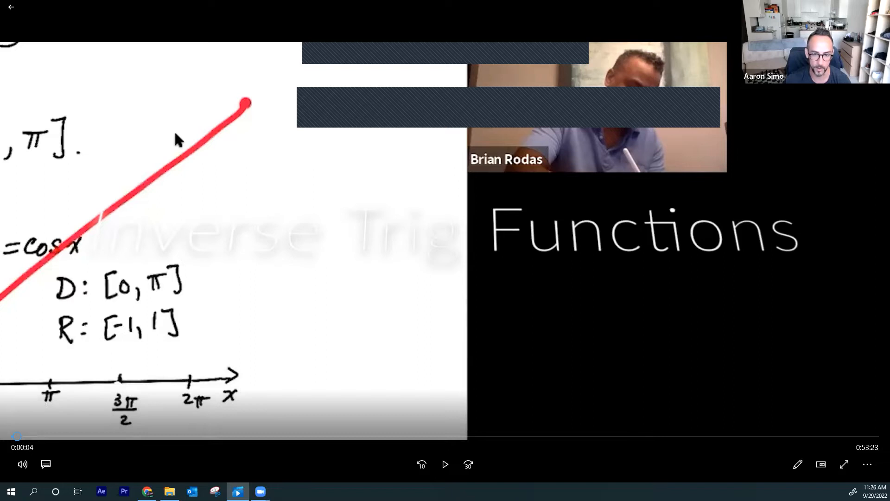
{"action": "key", "text": "alt+F4"}
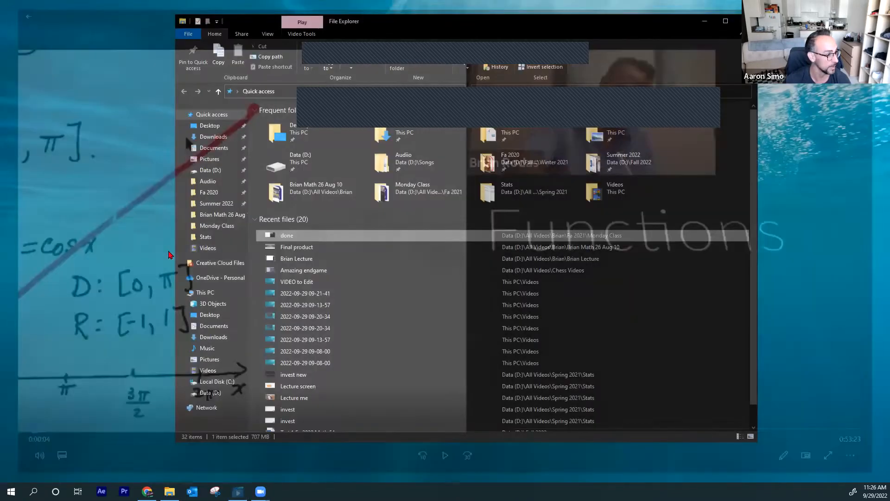
{"action": "key", "text": "alt+Tab"}
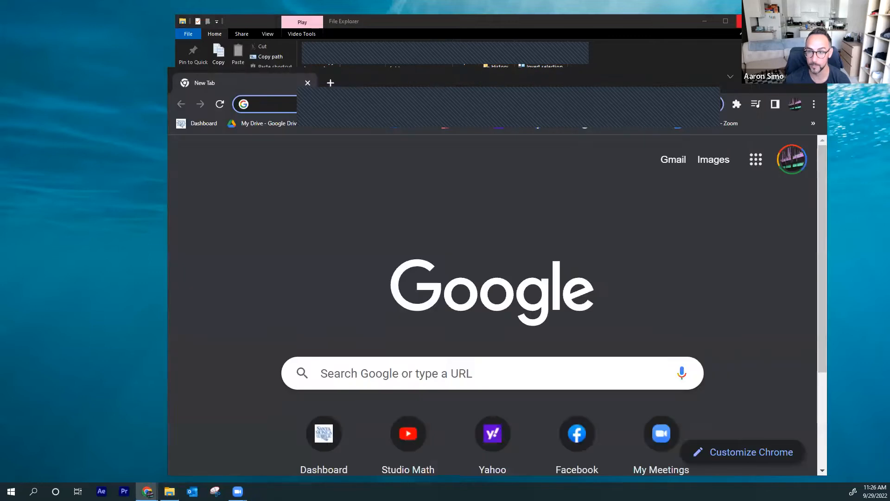
{"action": "left_click", "coordinate": [747, 21]}
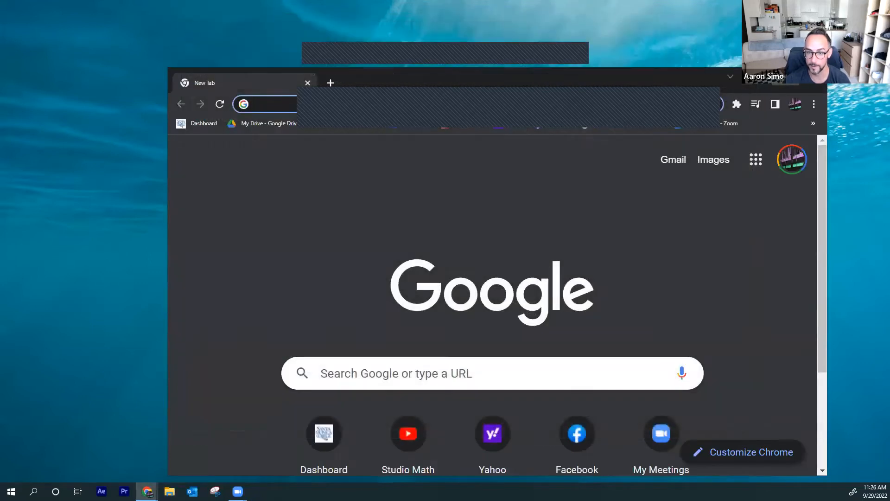
Maximize Chrome, search Google for premiere pro and open Adobe's Creative Cloud for teams purchase plans.
{"action": "left_click", "coordinate": [788, 78]}
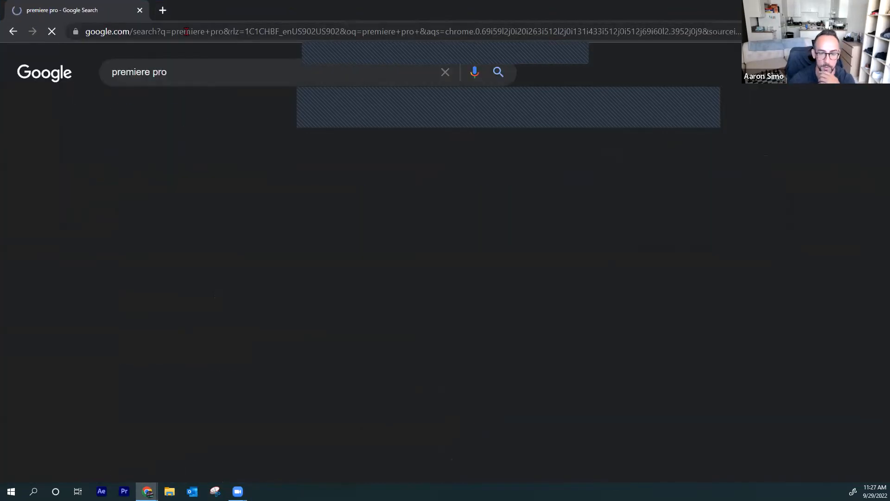
{"action": "left_click", "coordinate": [224, 175]}
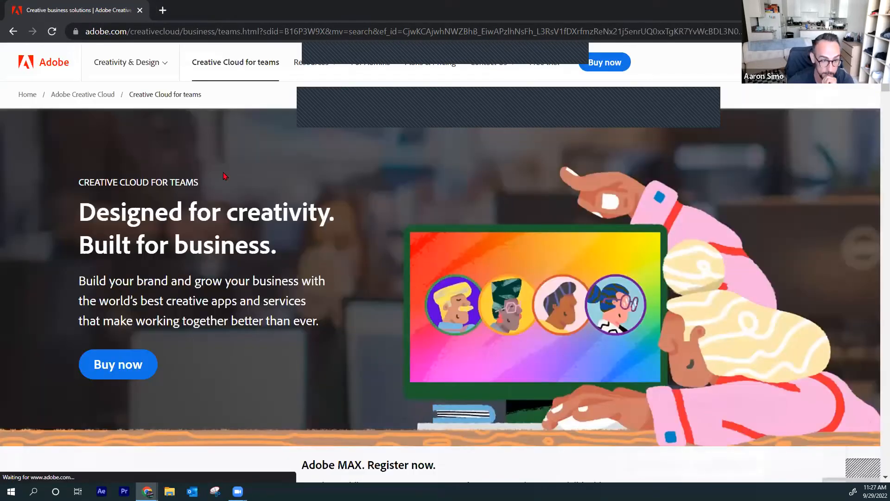
{"action": "left_click", "coordinate": [602, 68]}
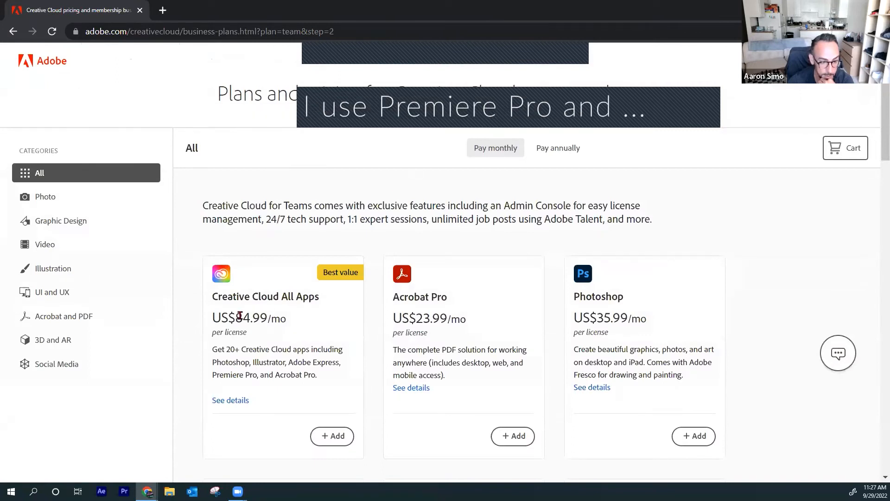
Examine the monthly prices of Creative Cloud All Apps and Premiere Pro, and close the pricing page.
{"action": "left_click_drag", "start_coordinate": [238, 317], "coordinate": [268, 320]}
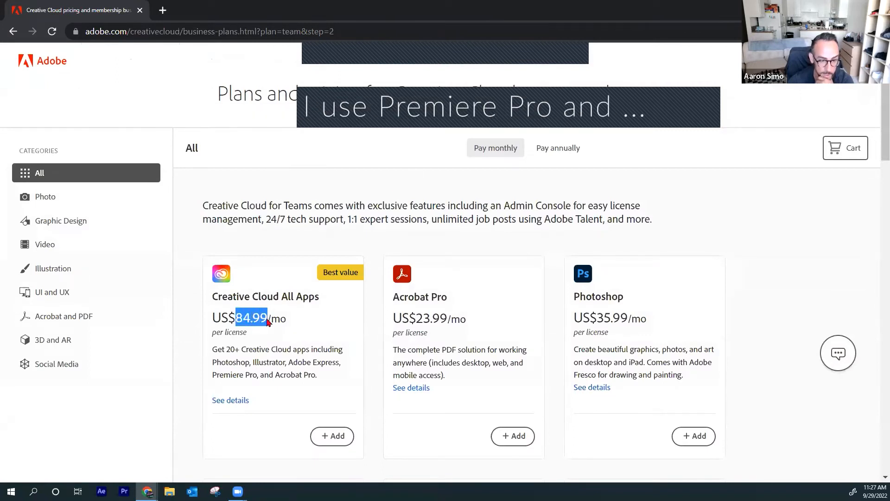
{"action": "scroll", "coordinate": [286, 326], "scroll_direction": "down", "scroll_amount": 3}
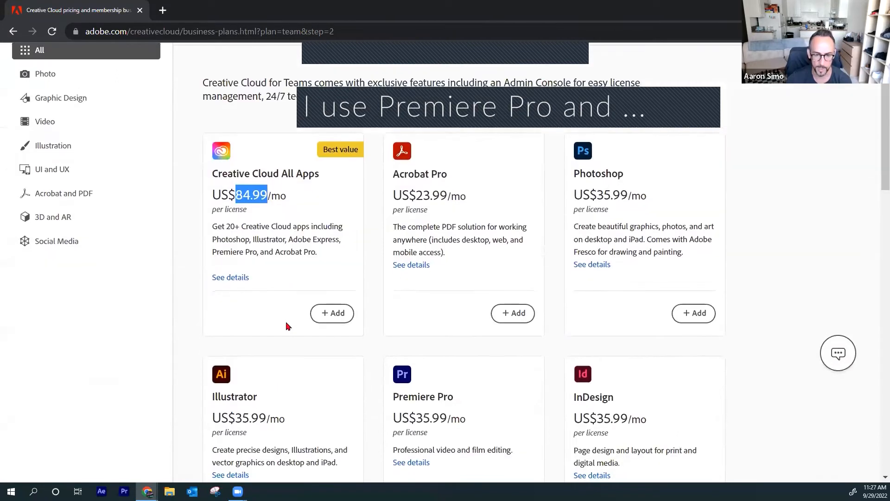
{"action": "scroll", "coordinate": [285, 325], "scroll_direction": "down", "scroll_amount": 1}
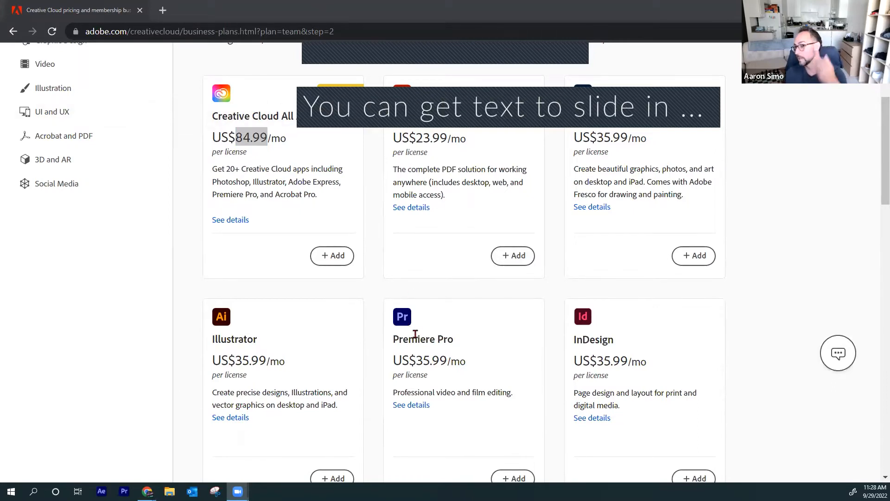
{"action": "scroll", "coordinate": [575, 321], "scroll_direction": "up", "scroll_amount": 4}
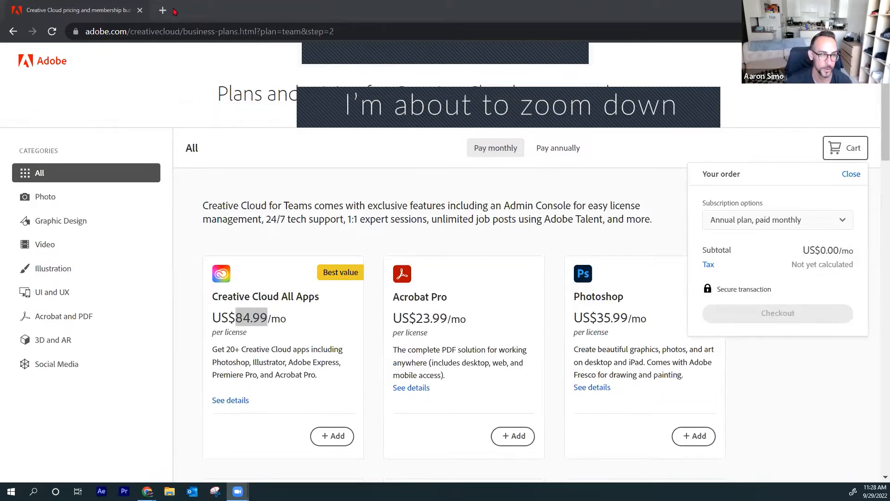
{"action": "left_click", "coordinate": [140, 10]}
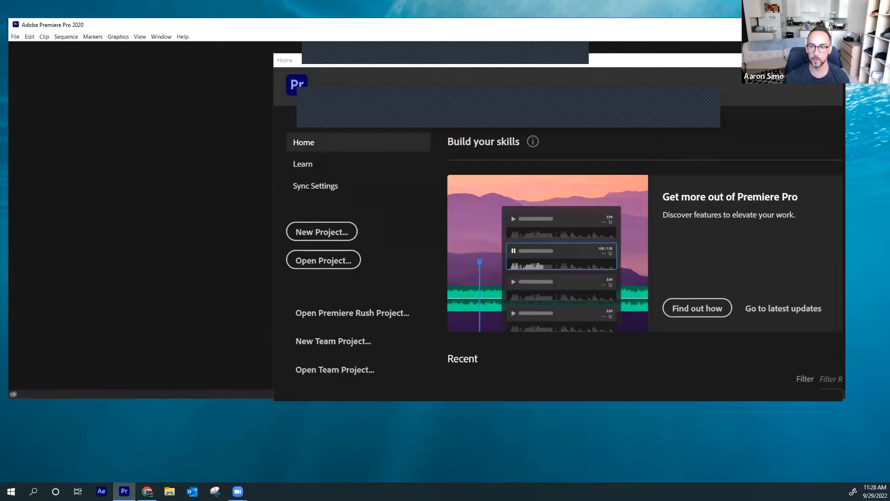
Create a Premiere Pro project named How to Cut a Video in D:\All Videos\Fall 2022, overwriting the existing project.
{"action": "left_click", "coordinate": [338, 239]}
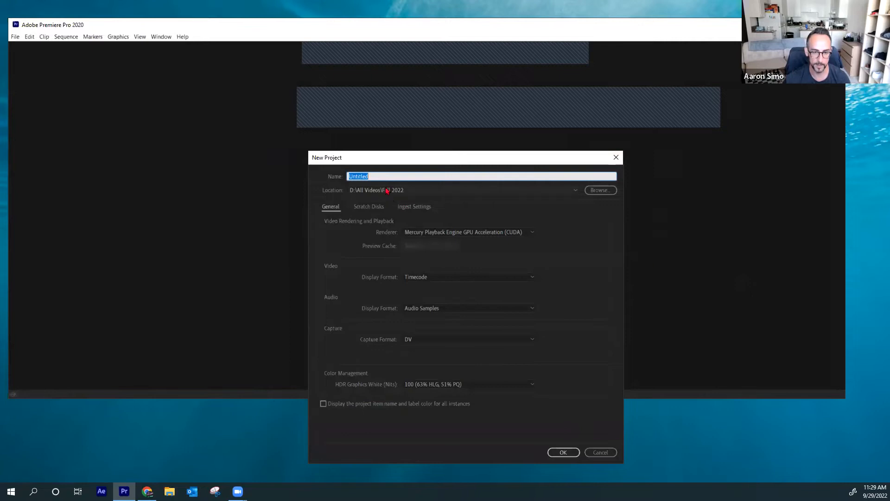
{"action": "type", "text": "How to"}
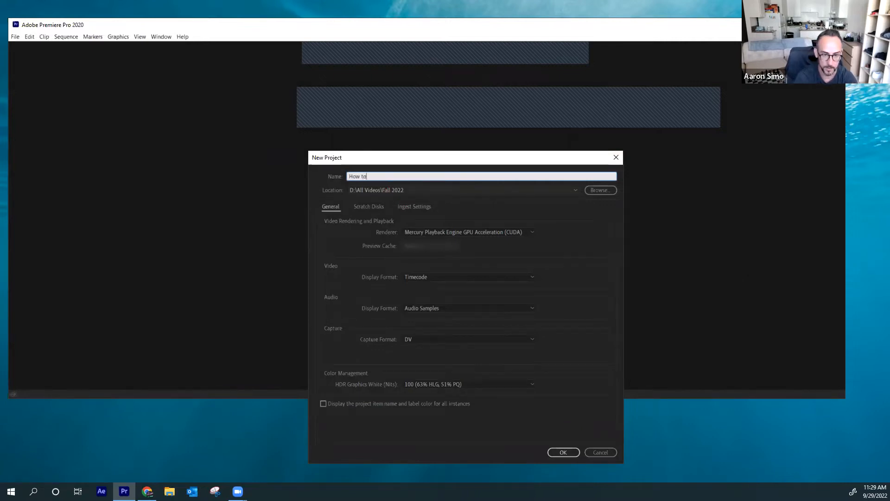
{"action": "type", "text": " Cut a Vi"}
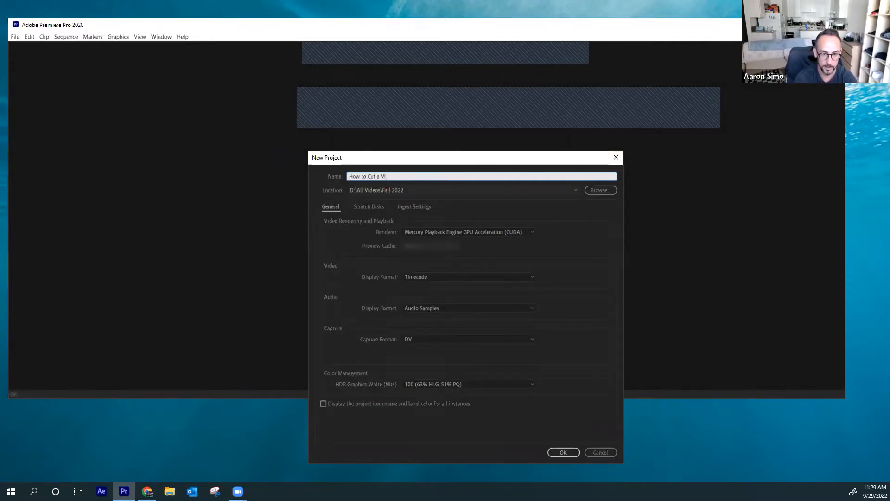
{"action": "type", "text": "deo"}
{"action": "key", "text": "Return"}
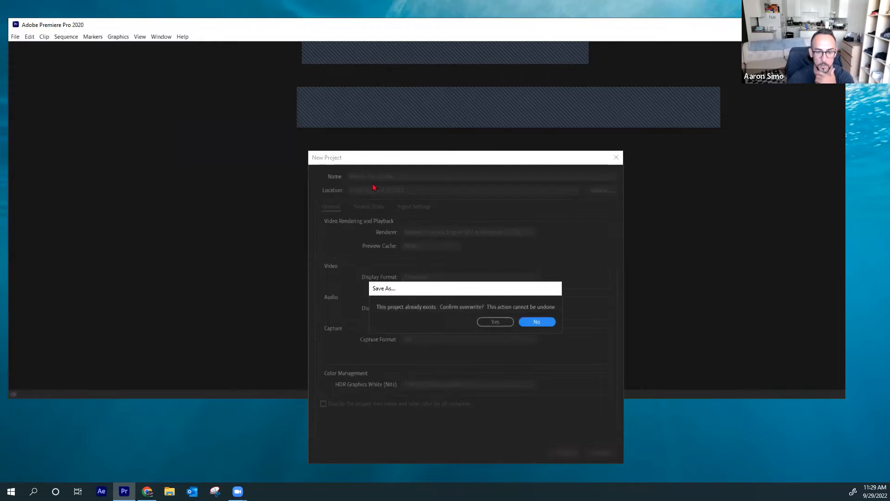
{"action": "left_click", "coordinate": [502, 324]}
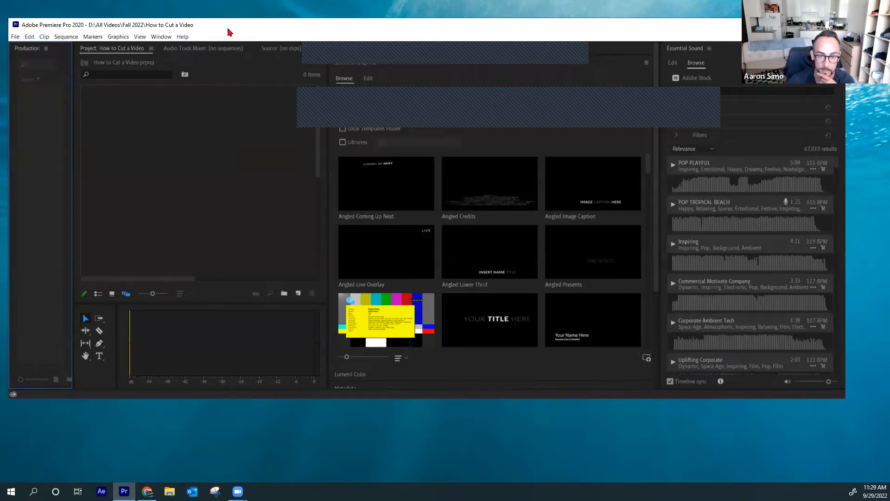
Reposition the Premiere Pro window and import VIDEO to Edit from the Videos folder into the project.
{"action": "left_click_drag", "start_coordinate": [228, 32], "coordinate": [239, 70]}
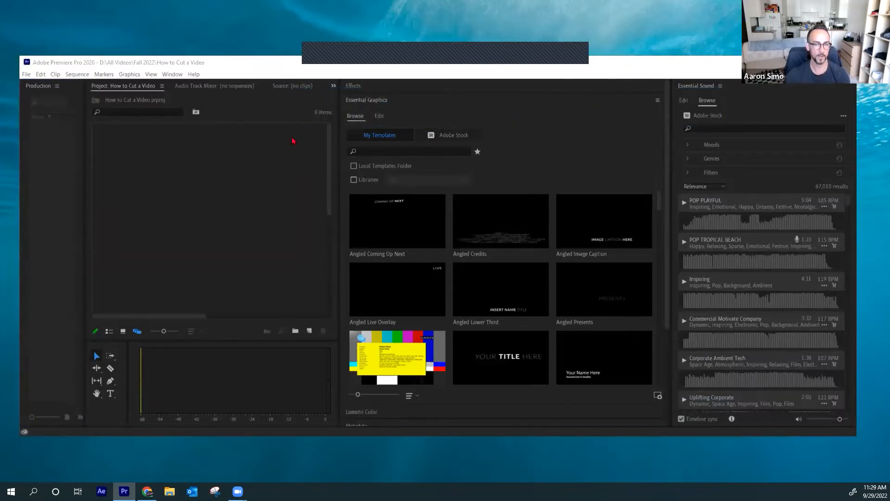
{"action": "double_click", "coordinate": [195, 240]}
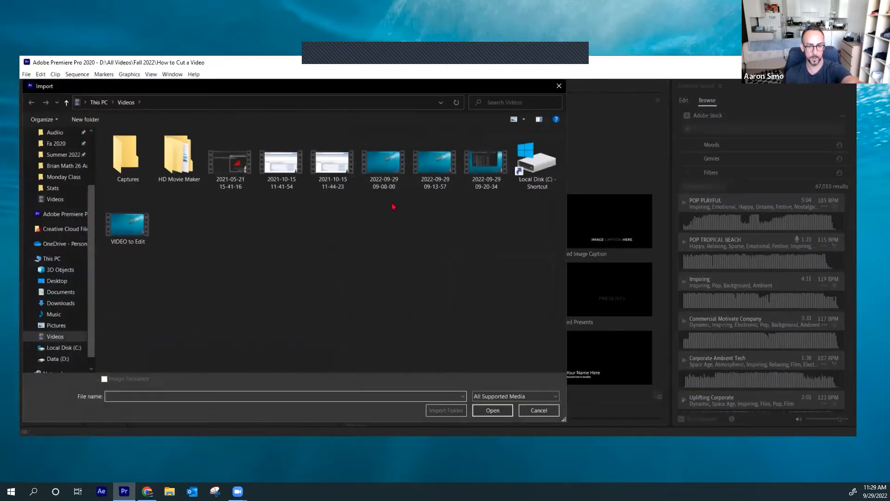
{"action": "double_click", "coordinate": [119, 234]}
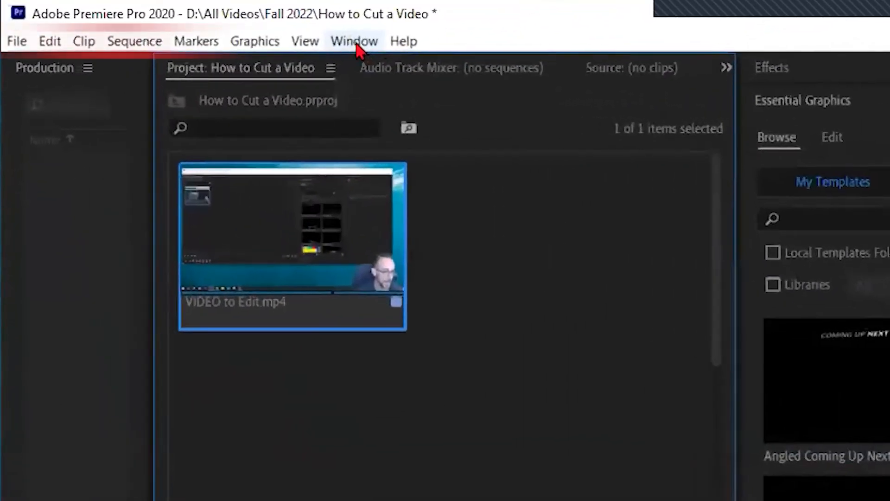
Show the Program Monitor and move its floating window clear of the project's imported clip.
{"action": "left_click", "coordinate": [173, 75]}
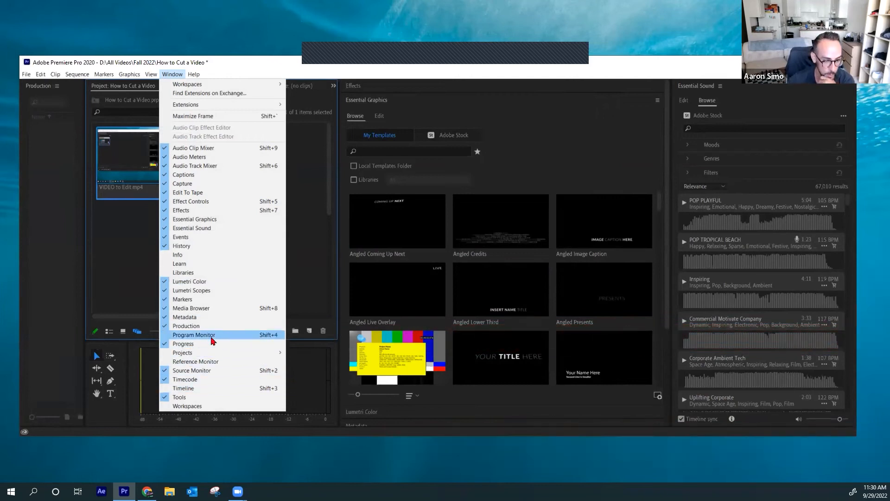
{"action": "left_click", "coordinate": [212, 341]}
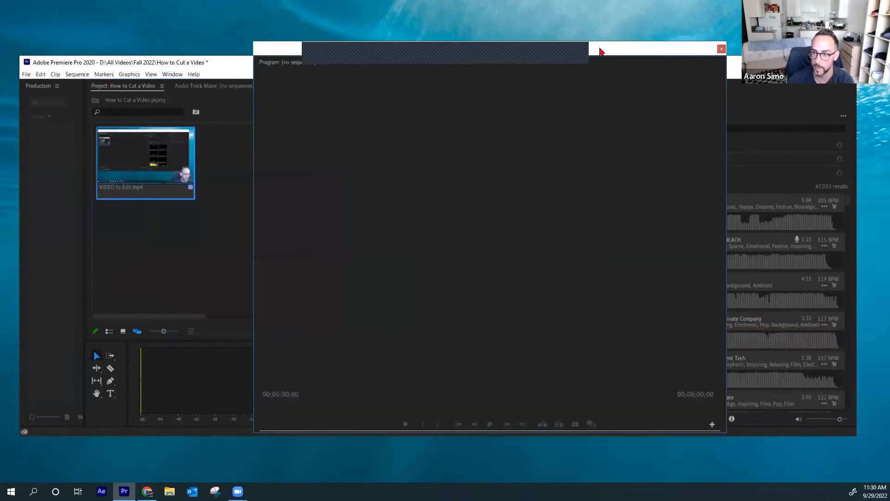
{"action": "left_click_drag", "start_coordinate": [600, 51], "coordinate": [754, 27]}
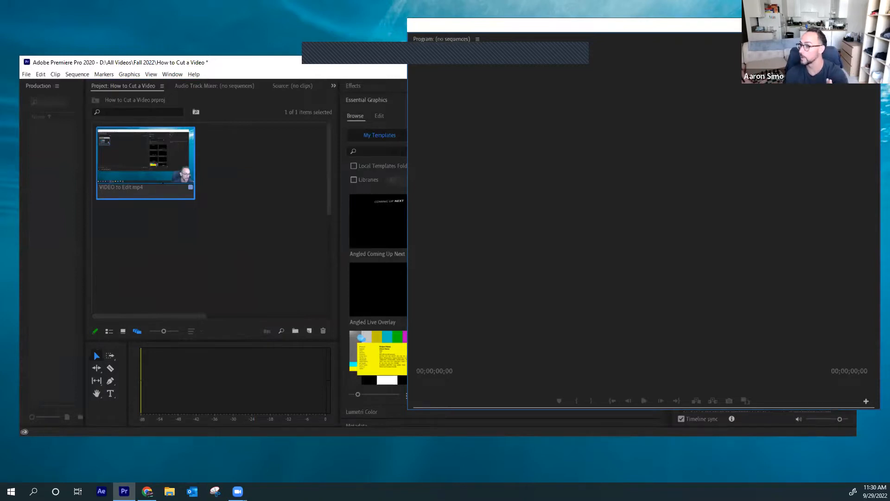
Show the Timeline panel and shift its floating window so the imported clip stays reachable.
{"action": "left_click", "coordinate": [173, 75]}
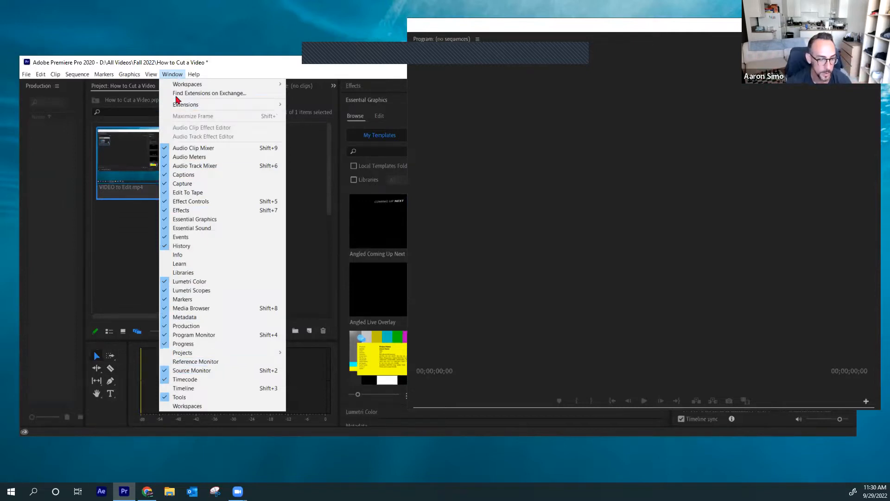
{"action": "left_click", "coordinate": [201, 391]}
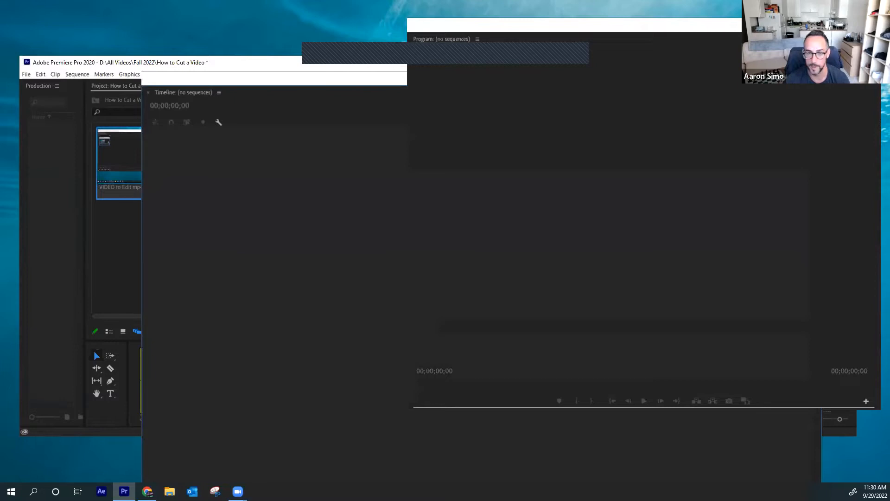
{"action": "left_click", "coordinate": [354, 78]}
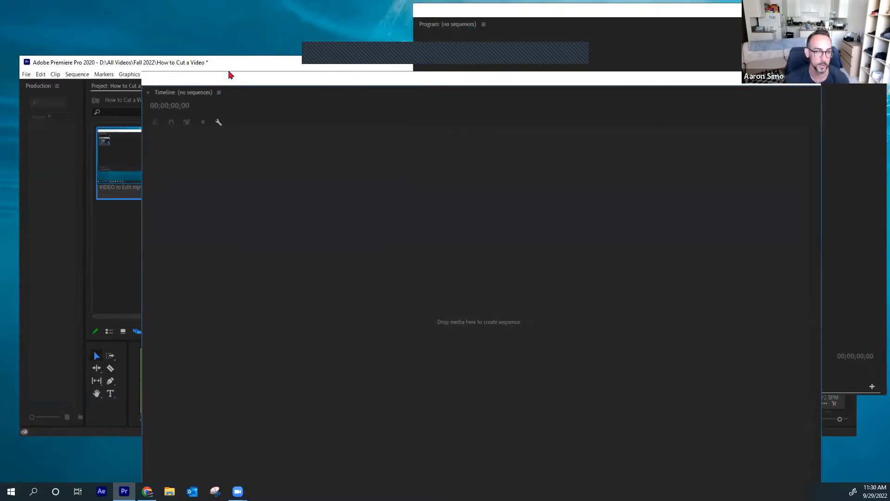
{"action": "left_click_drag", "start_coordinate": [233, 78], "coordinate": [251, 88]}
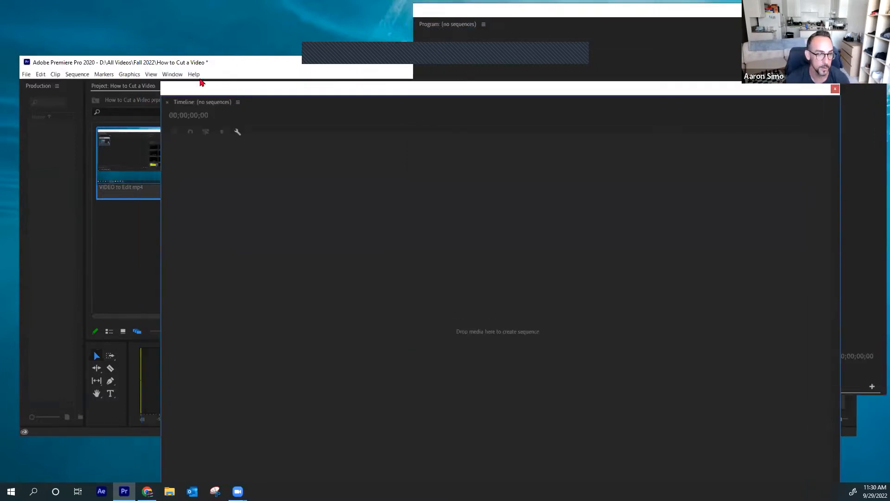
Check which panels are enabled and bring the Program Monitor and Timeline windows forward in turn.
{"action": "left_click", "coordinate": [173, 75]}
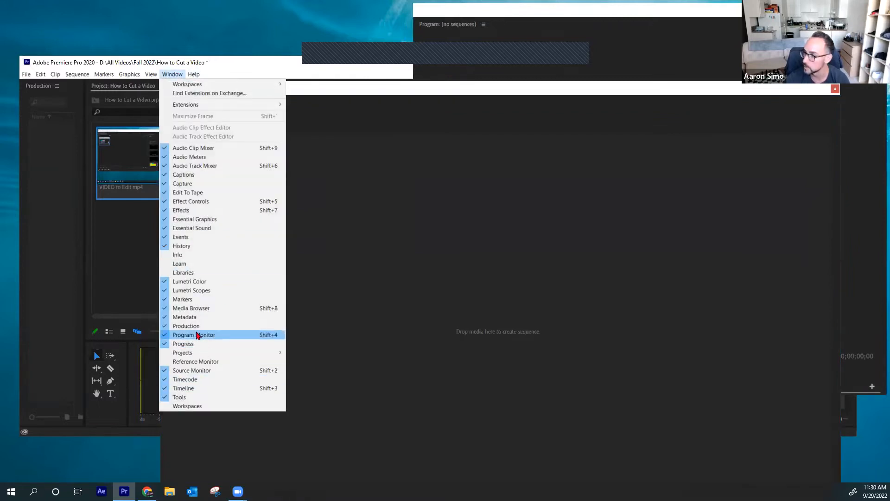
{"action": "left_click", "coordinate": [691, 11]}
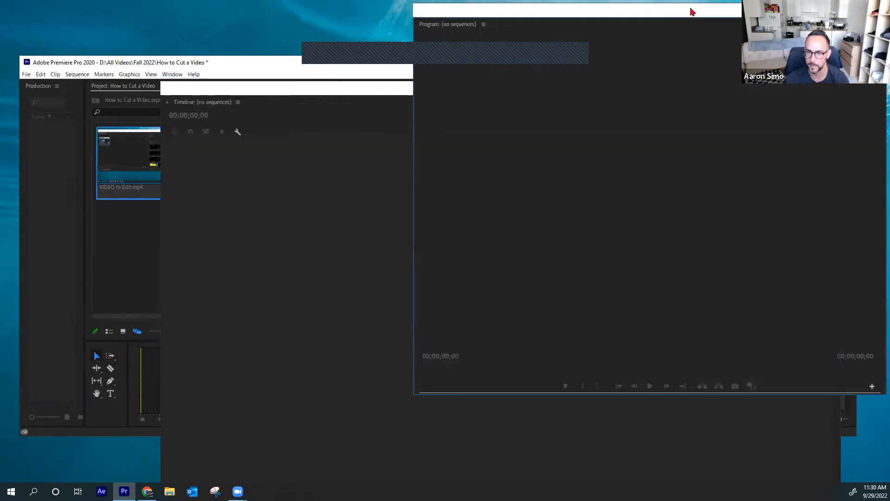
{"action": "left_click", "coordinate": [319, 240]}
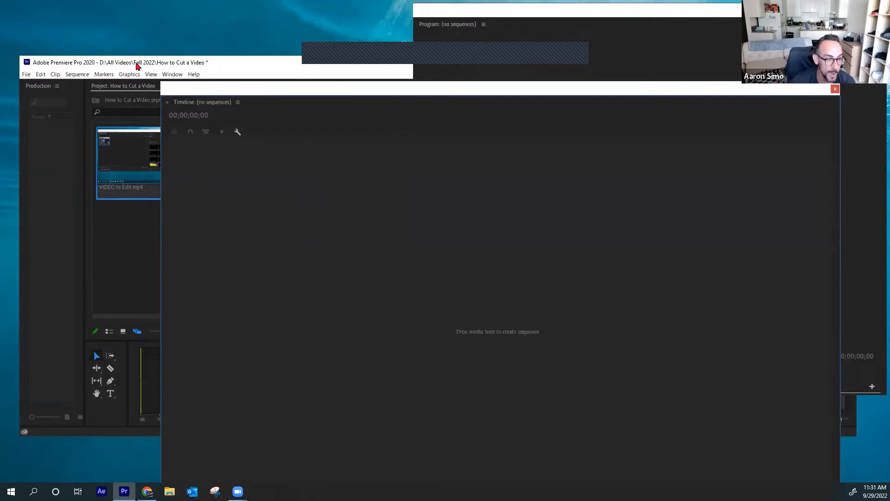
Move the main window clear of the Timeline and place VIDEO to Edit.mp4 in the Timeline to create a sequence.
{"action": "left_click_drag", "start_coordinate": [137, 63], "coordinate": [110, 64]}
{"action": "left_click", "coordinate": [131, 227]}
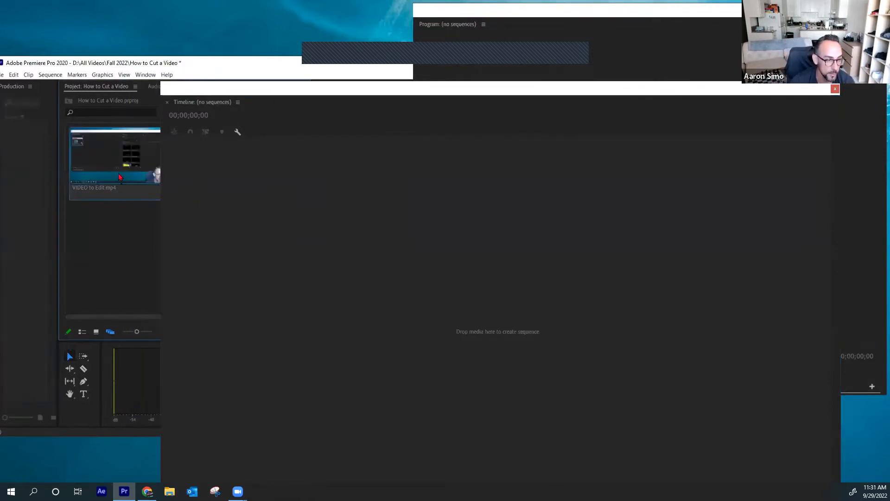
{"action": "left_click_drag", "start_coordinate": [116, 155], "coordinate": [449, 315]}
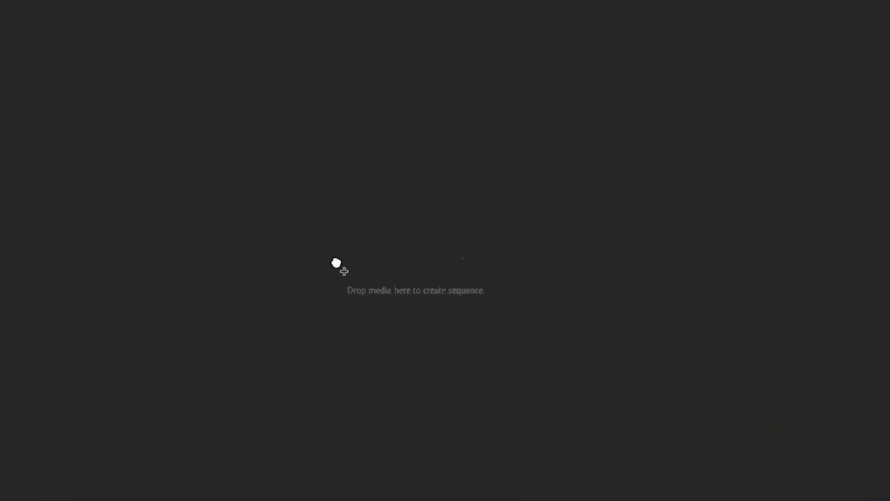
Create the sequence from VIDEO to Edit.mp4 and compare the Timeline with the Program Monitor by bringing each window forward.
{"action": "left_click_drag", "start_coordinate": [336, 263], "coordinate": [361, 269]}
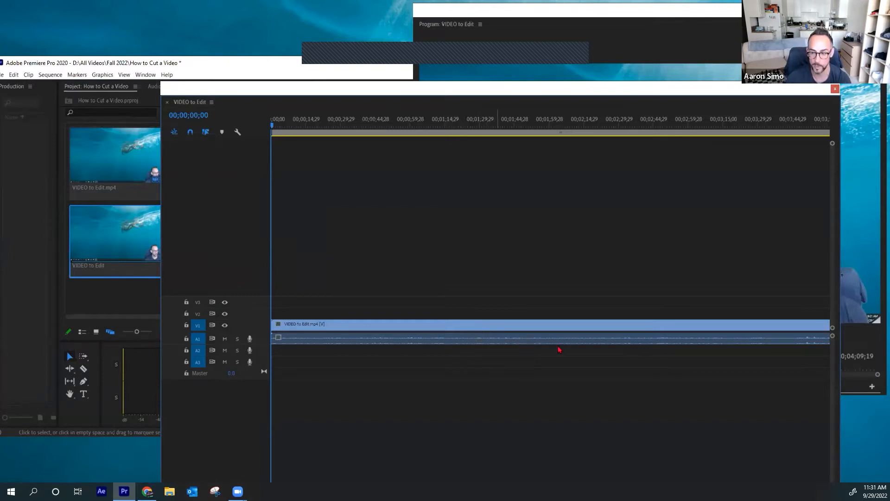
{"action": "left_click_drag", "start_coordinate": [743, 90], "coordinate": [698, 81]}
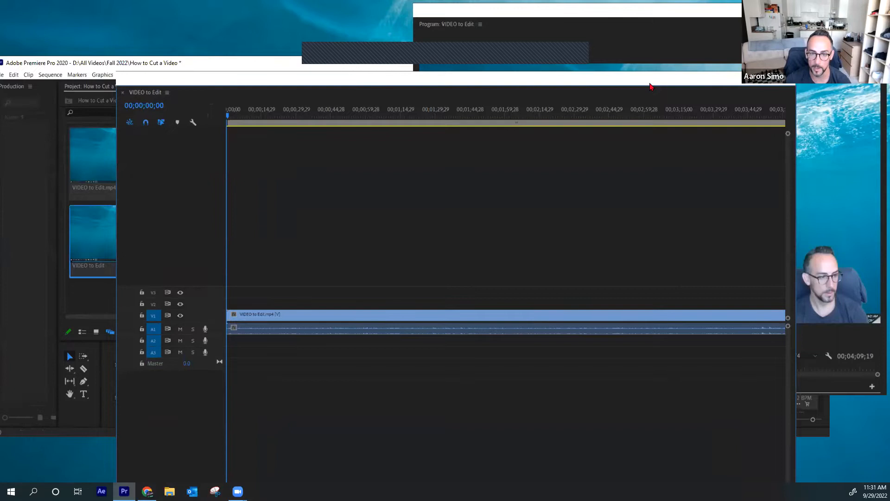
{"action": "left_click_drag", "start_coordinate": [650, 84], "coordinate": [598, 70]}
{"action": "left_click", "coordinate": [694, 10]}
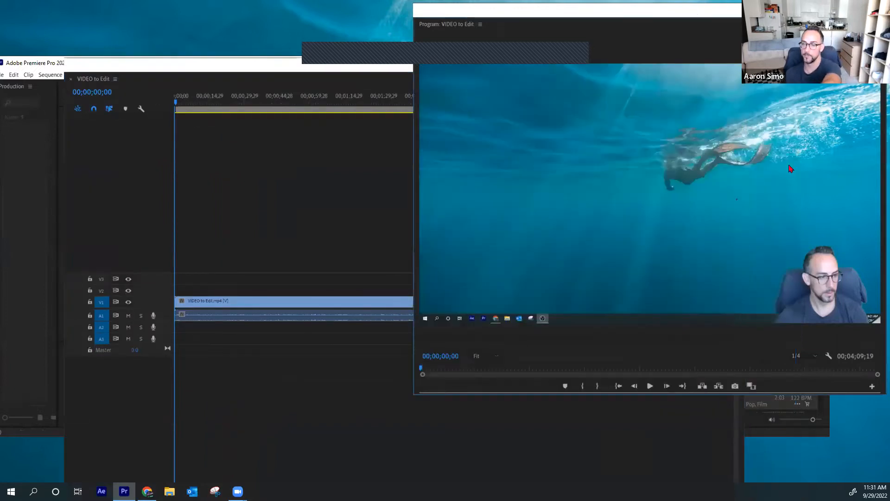
{"action": "left_click", "coordinate": [243, 74]}
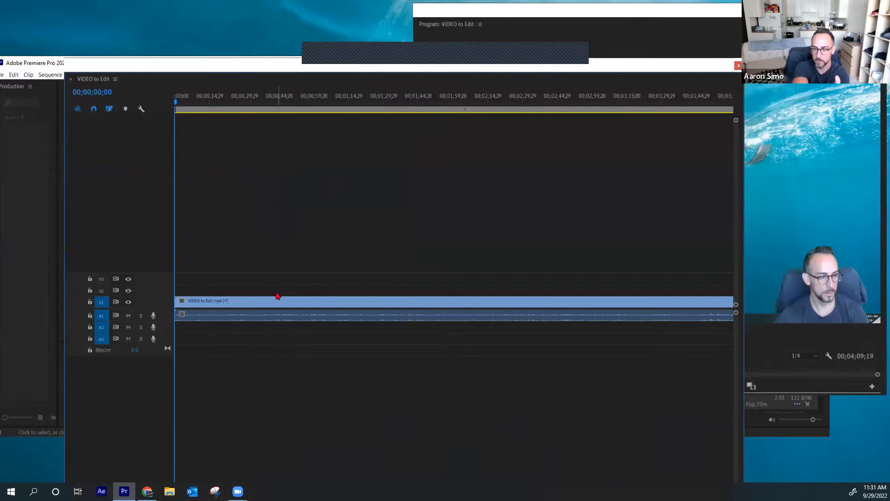
{"action": "left_click", "coordinate": [728, 15]}
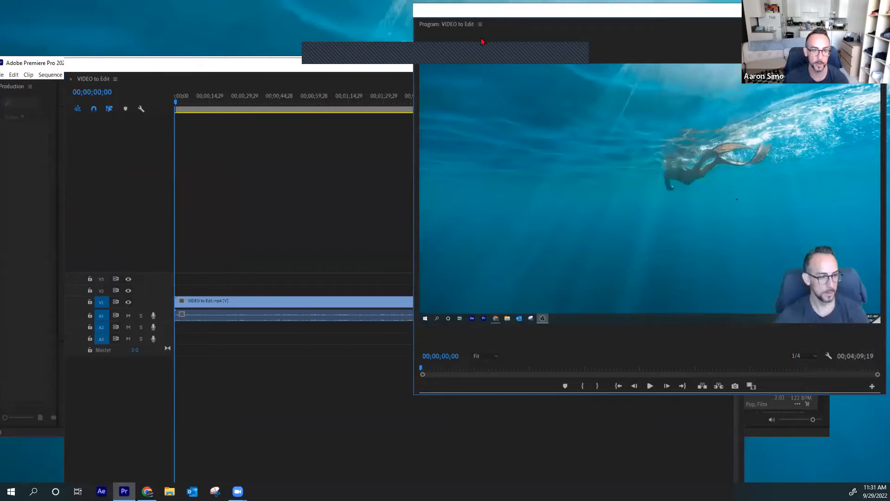
{"action": "left_click", "coordinate": [198, 65]}
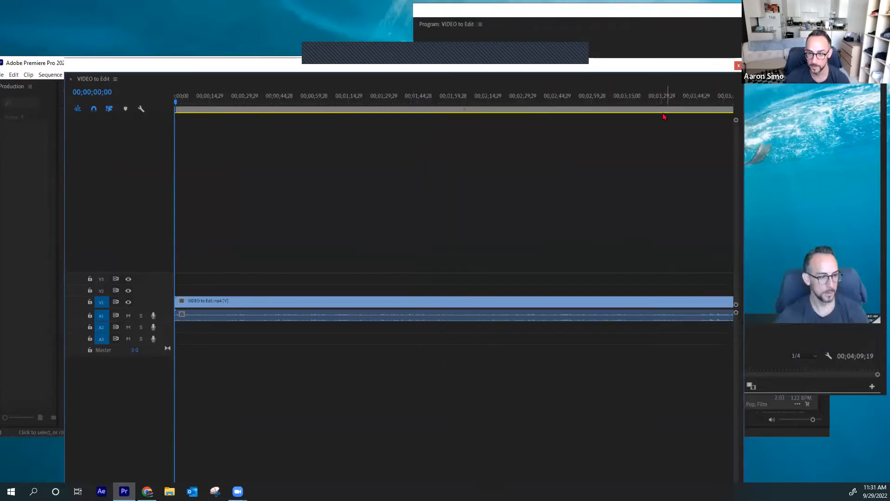
Reposition the Timeline window and enlarge the audio and video tracks to show the waveform and the clip thumbnail.
{"action": "left_click_drag", "start_coordinate": [666, 65], "coordinate": [645, 32]}
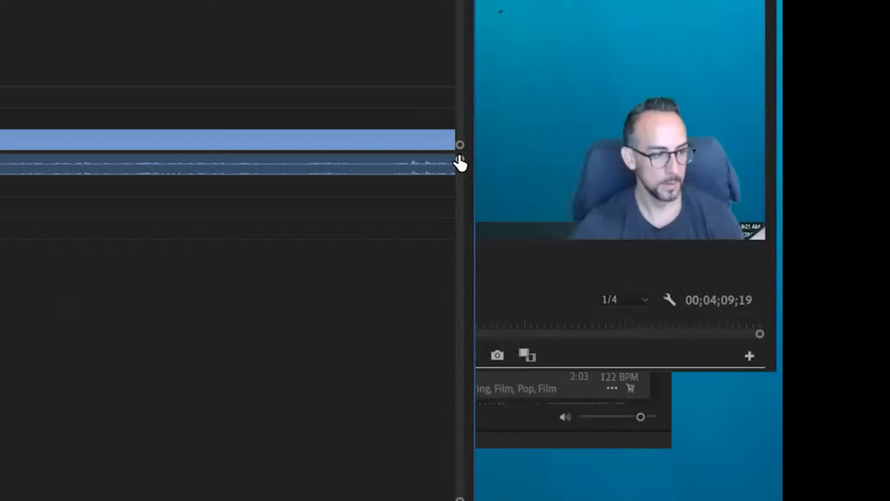
{"action": "left_click_drag", "start_coordinate": [460, 163], "coordinate": [446, 198]}
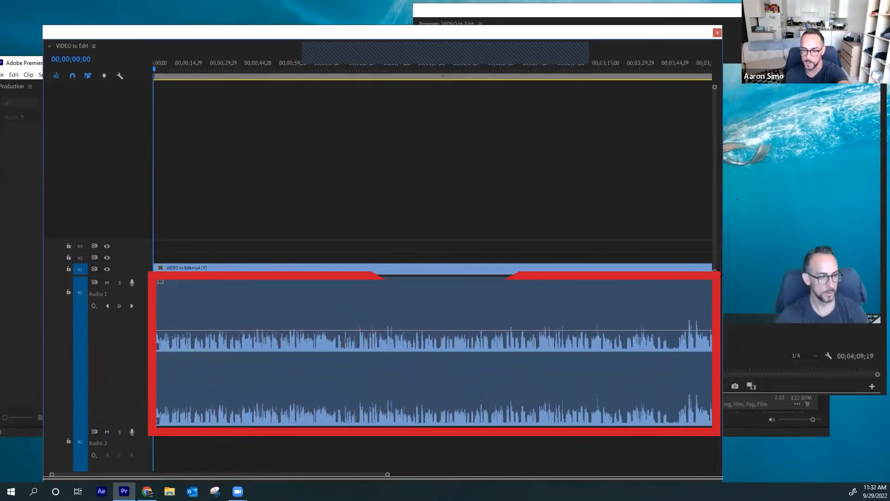
{"action": "left_click_drag", "start_coordinate": [714, 266], "coordinate": [713, 227]}
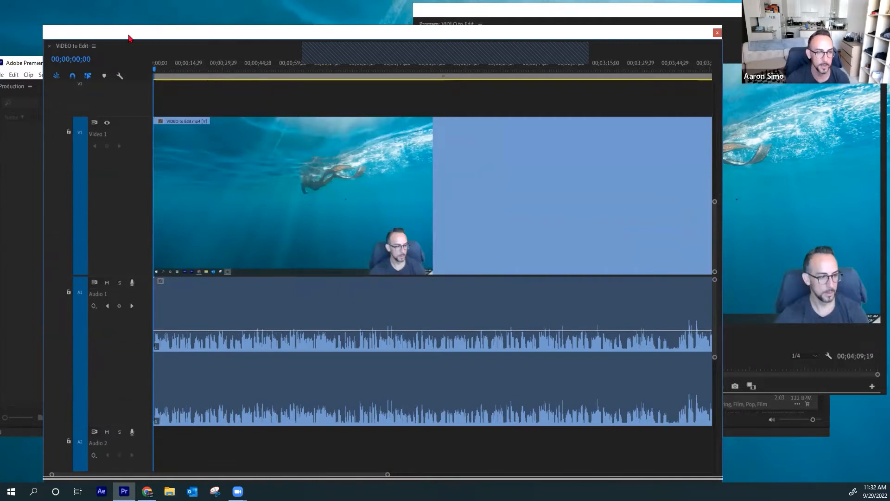
Play the opening of the sequence with the Program Monitor in view and stop at about nine seconds.
{"action": "left_click_drag", "start_coordinate": [126, 37], "coordinate": [88, 26]}
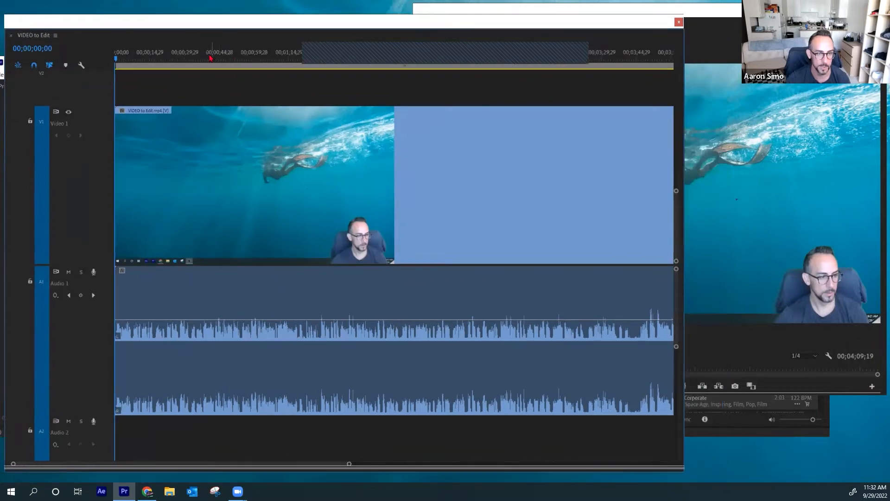
{"action": "key", "text": "space"}
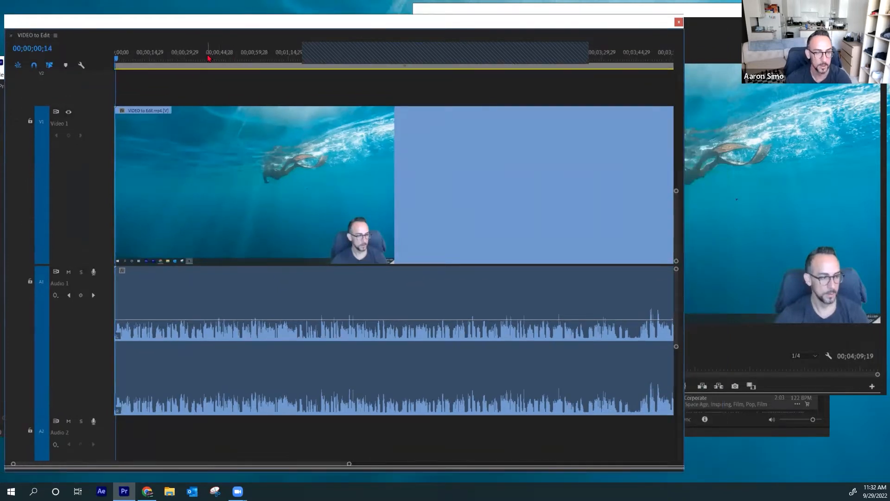
{"action": "left_click", "coordinate": [717, 12]}
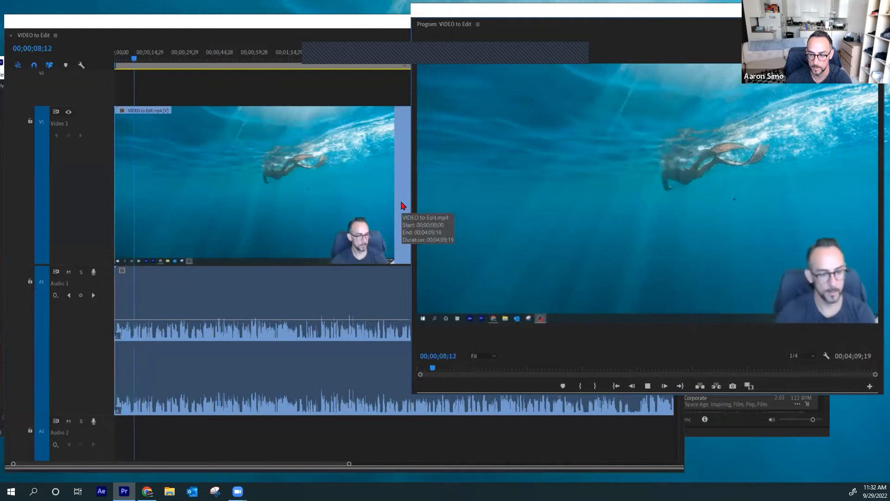
{"action": "key", "text": "space"}
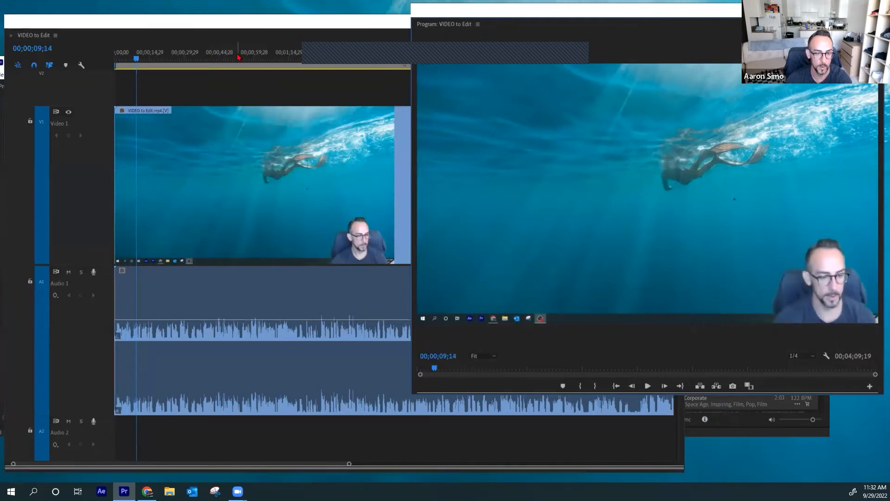
Scrub the sequence to 00;01;19;05 and play from there with the Timeline moved clear of the Program Monitor.
{"action": "left_click", "coordinate": [245, 57]}
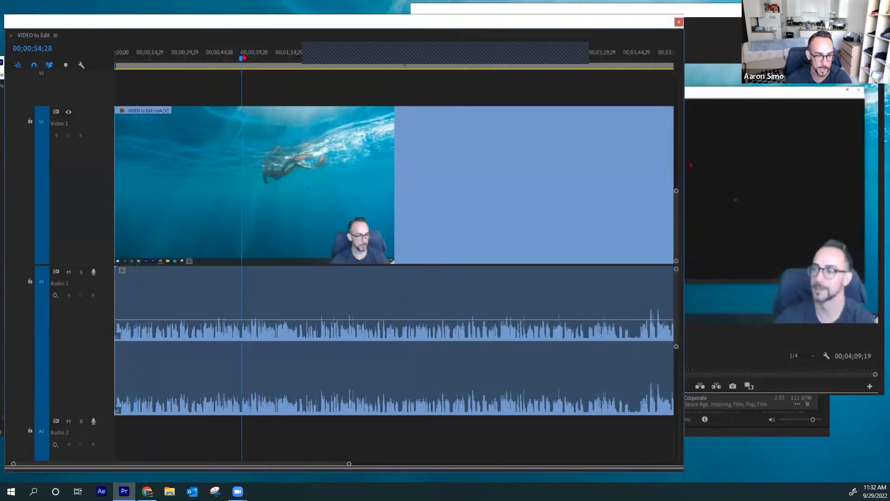
{"action": "left_click_drag", "start_coordinate": [245, 57], "coordinate": [298, 65]}
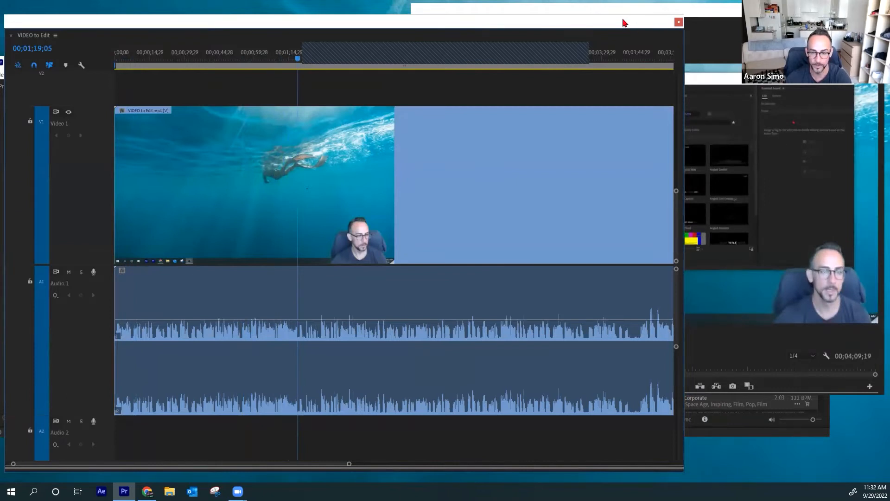
{"action": "left_click_drag", "start_coordinate": [622, 22], "coordinate": [347, 15]}
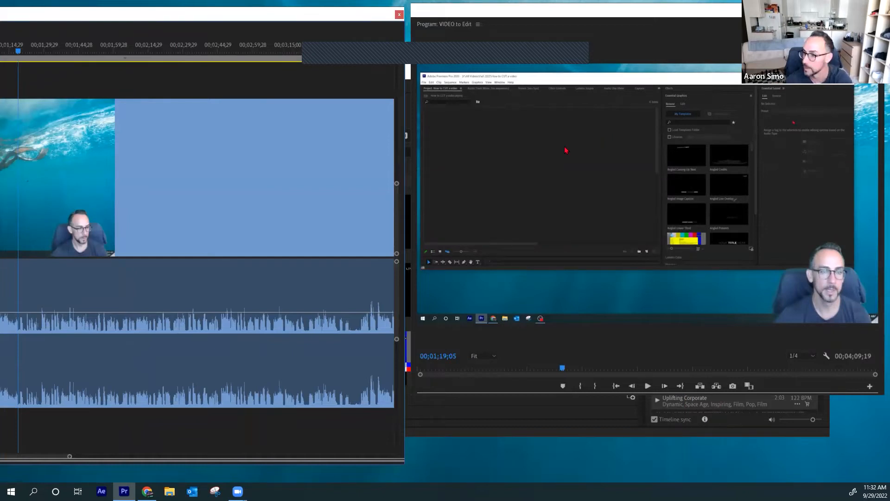
{"action": "key", "text": "space"}
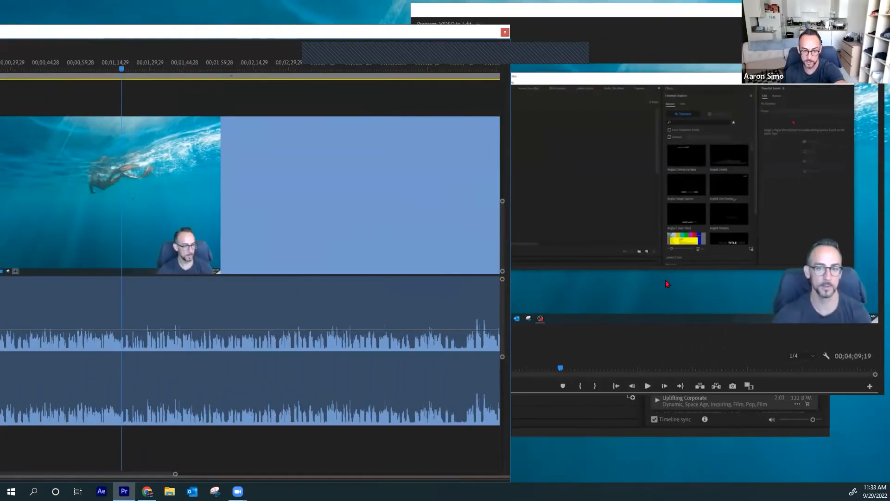
{"action": "key", "text": "space"}
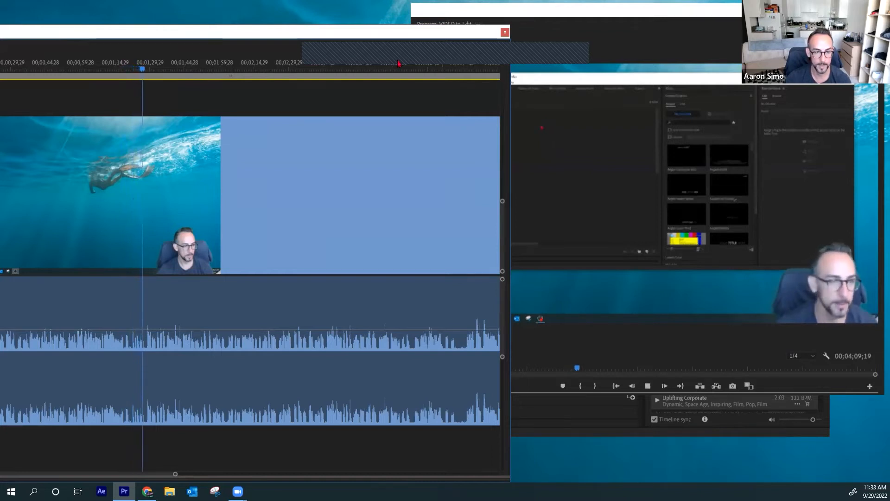
Examine the audio waveform around the playhead near 00;01;19;29 at a close Timeline zoom.
{"action": "left_click_drag", "start_coordinate": [190, 39], "coordinate": [155, 33]}
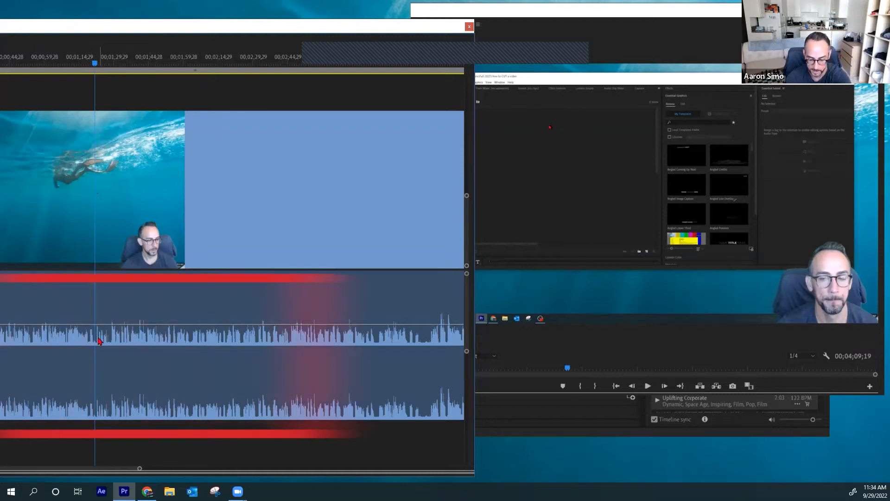
{"action": "key", "text": "equal"}
{"action": "key", "text": "equal"}
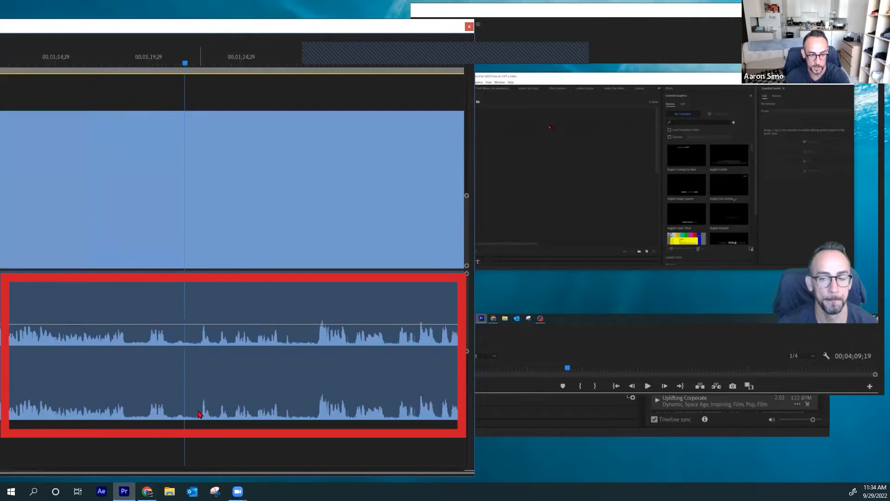
{"action": "key", "text": "minus"}
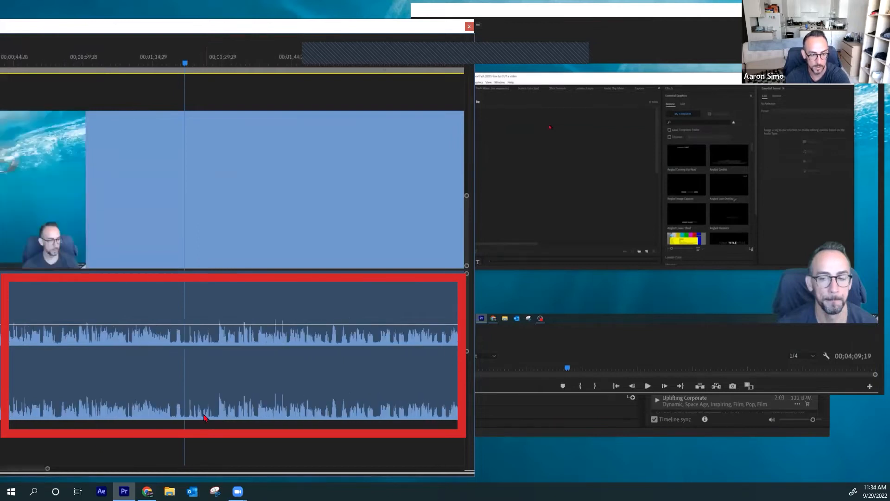
{"action": "key", "text": "equal"}
{"action": "key", "text": "equal"}
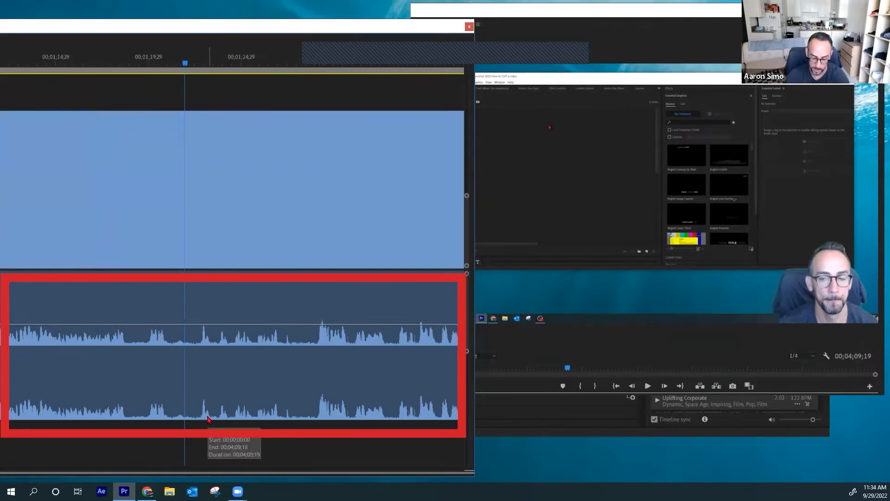
Play the passage around 00;01;19;29 repeatedly to locate the part to cut, and enlarge the Audio 1 track further.
{"action": "left_click", "coordinate": [111, 69]}
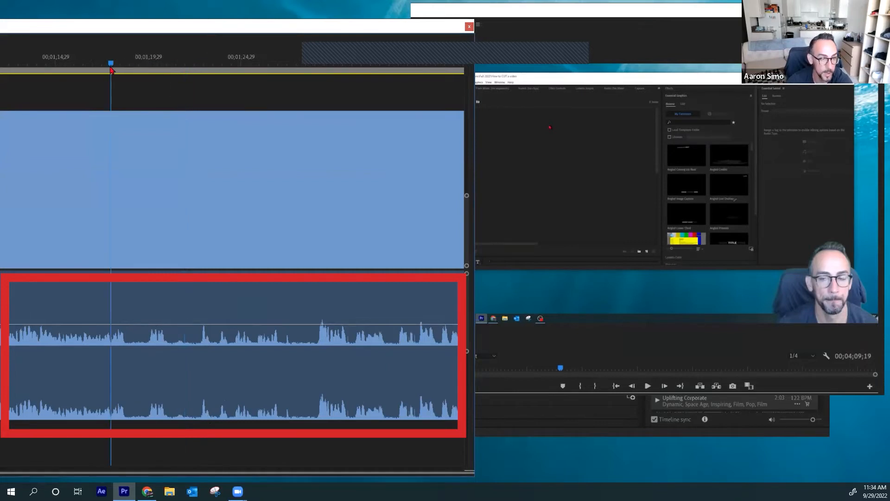
{"action": "key", "text": "space"}
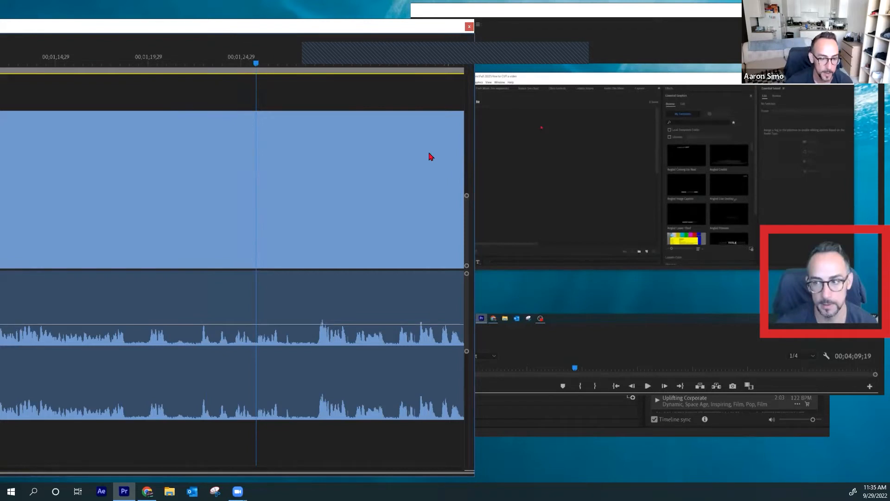
{"action": "left_click", "coordinate": [124, 63]}
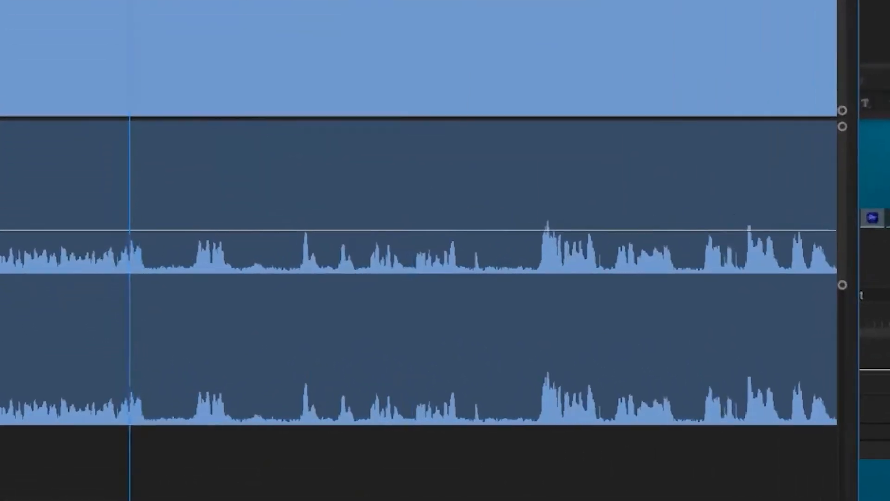
{"action": "left_click_drag", "start_coordinate": [148, 1], "coordinate": [93, 1]}
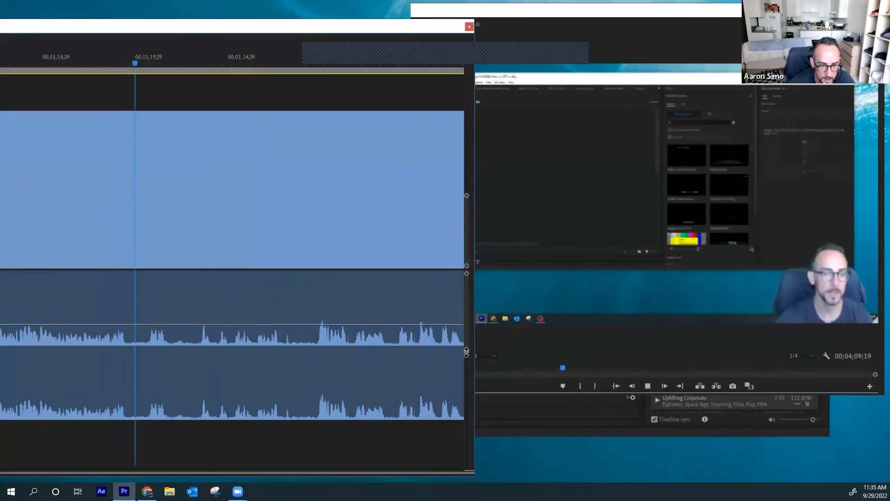
{"action": "left_click_drag", "start_coordinate": [466, 353], "coordinate": [455, 314]}
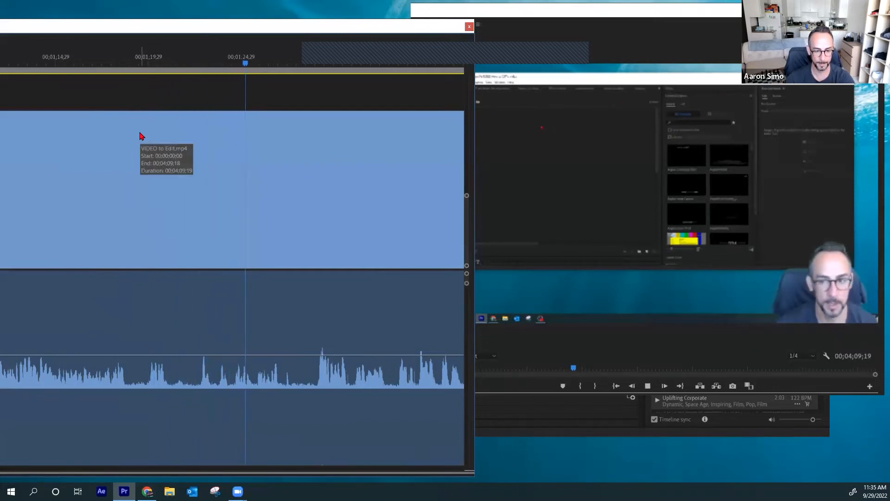
{"action": "key", "text": "space"}
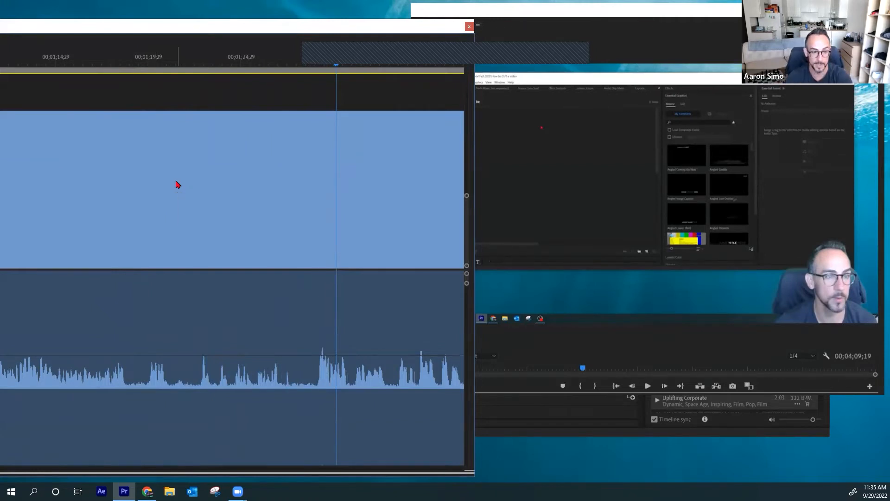
Activate the Razor tool and move the Timeline and main windows so the editing tools are in view.
{"action": "key", "text": "c"}
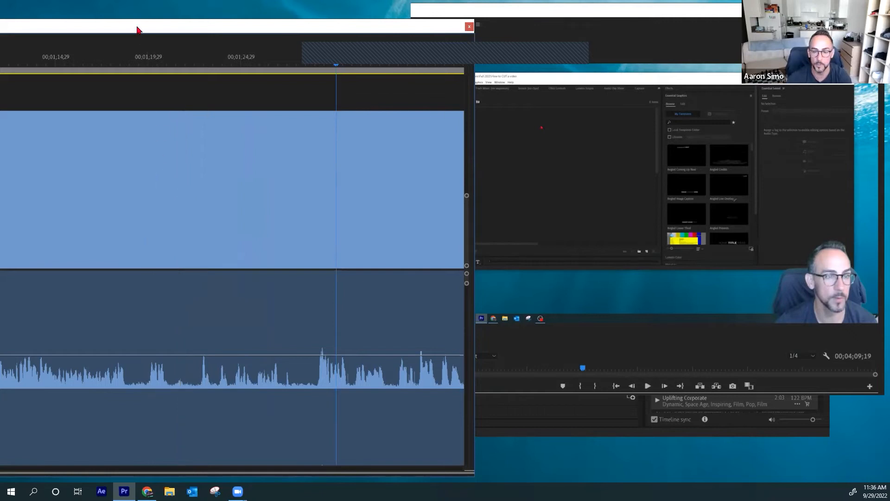
{"action": "left_click_drag", "start_coordinate": [137, 27], "coordinate": [585, 7]}
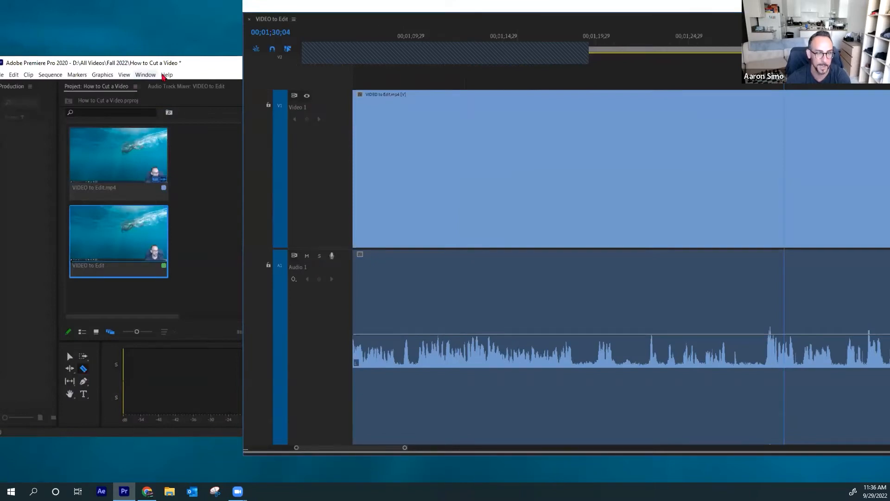
{"action": "left_click_drag", "start_coordinate": [197, 65], "coordinate": [256, 60]}
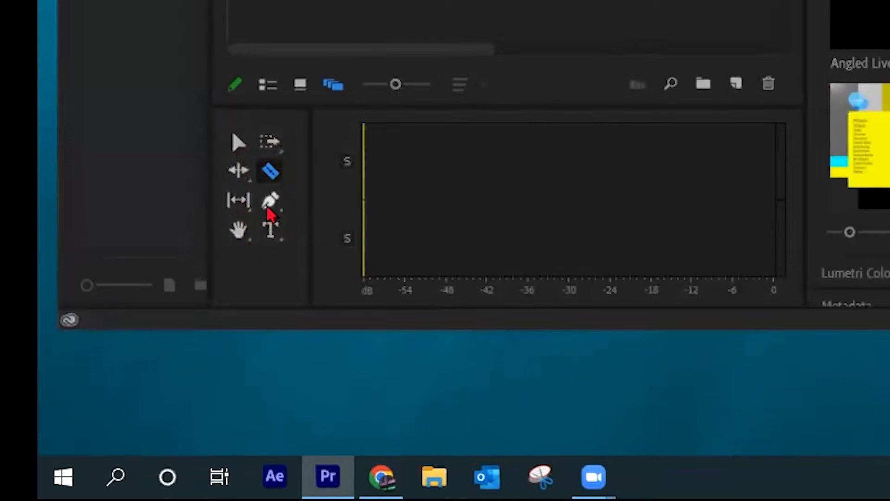
{"action": "left_click", "coordinate": [272, 175]}
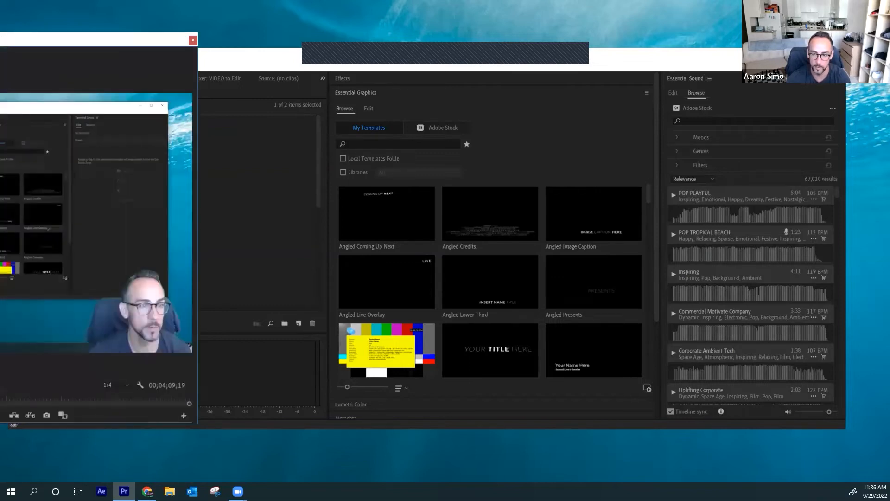
Bring the Timeline back into view and split the clip with the Razor tool at 00;01;18;25, where the speech pauses.
{"action": "left_click_drag", "start_coordinate": [313, 24], "coordinate": [323, 34]}
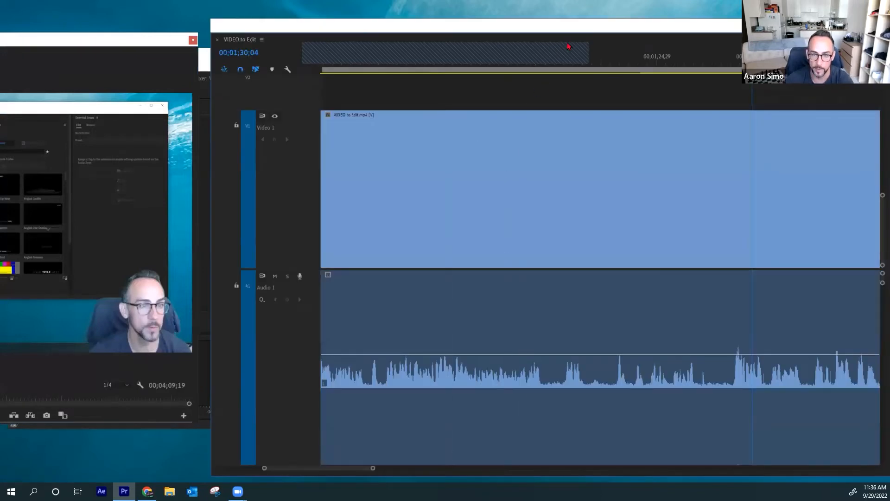
{"action": "key", "text": "c"}
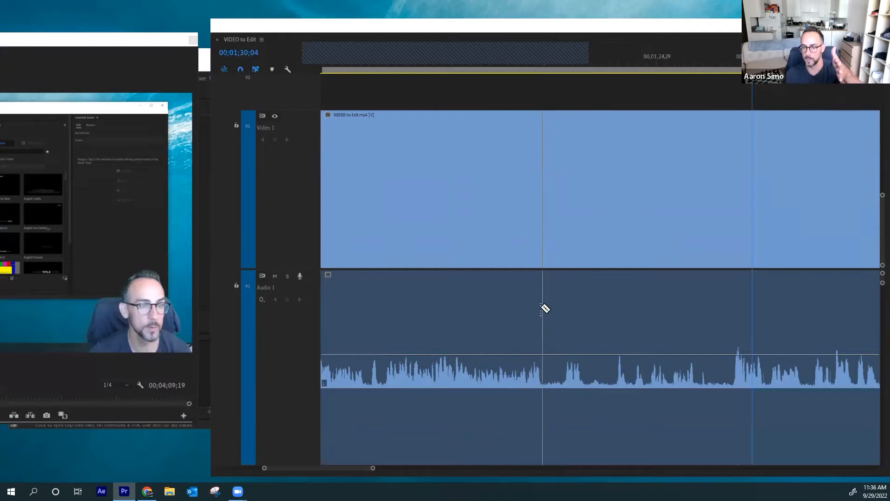
{"action": "left_click", "coordinate": [543, 308]}
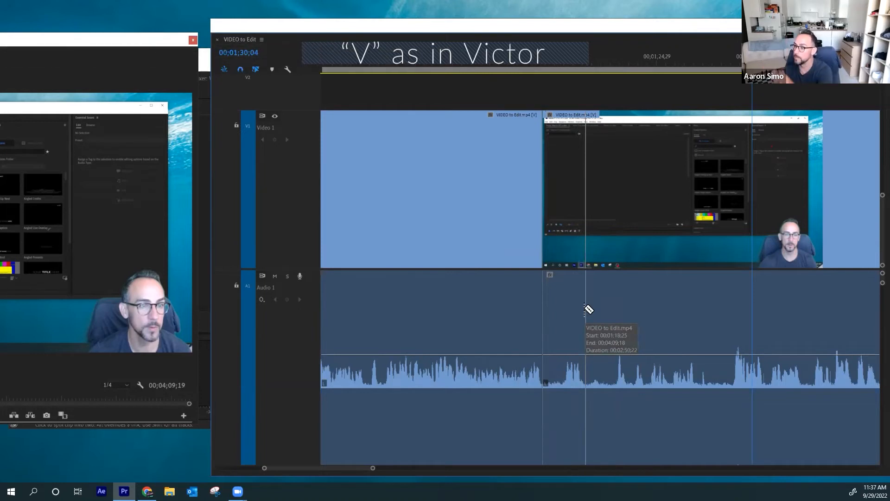
Try trimming the second clip's start with the Selection tool, and extend it back to close the gap at the cut.
{"action": "key", "text": "v"}
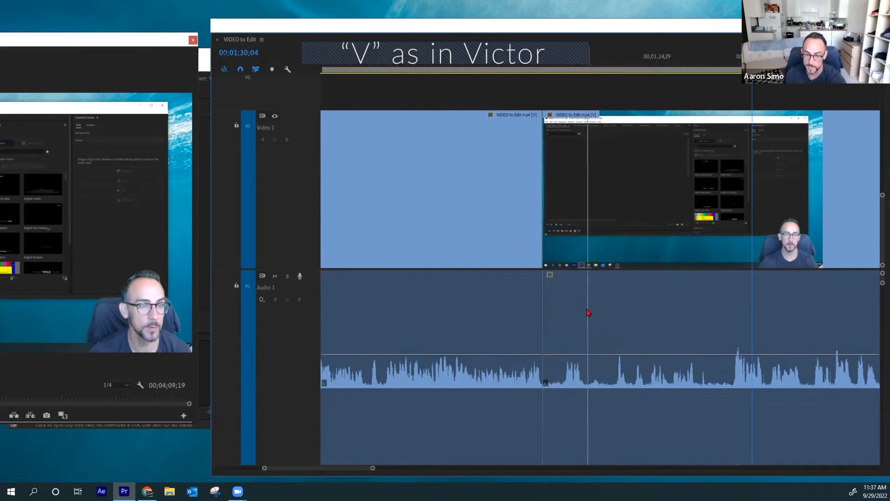
{"action": "left_click", "coordinate": [550, 295]}
{"action": "left_click_drag", "start_coordinate": [552, 294], "coordinate": [737, 313]}
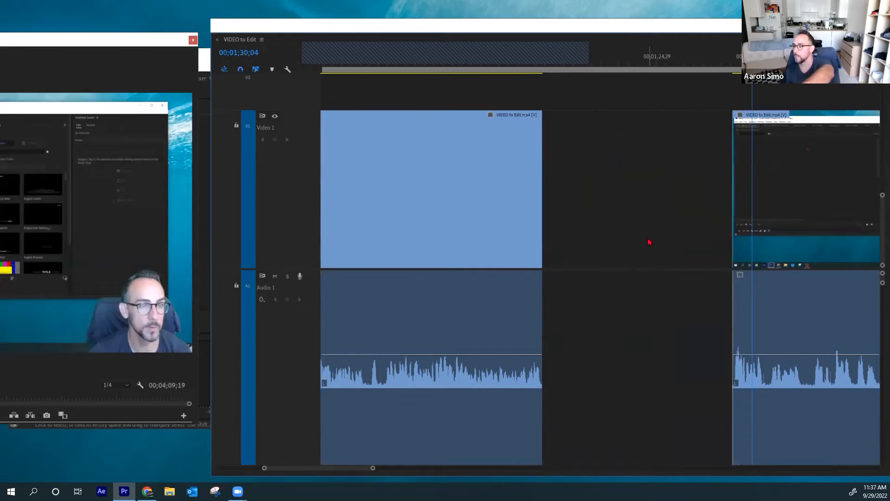
{"action": "left_click", "coordinate": [630, 200]}
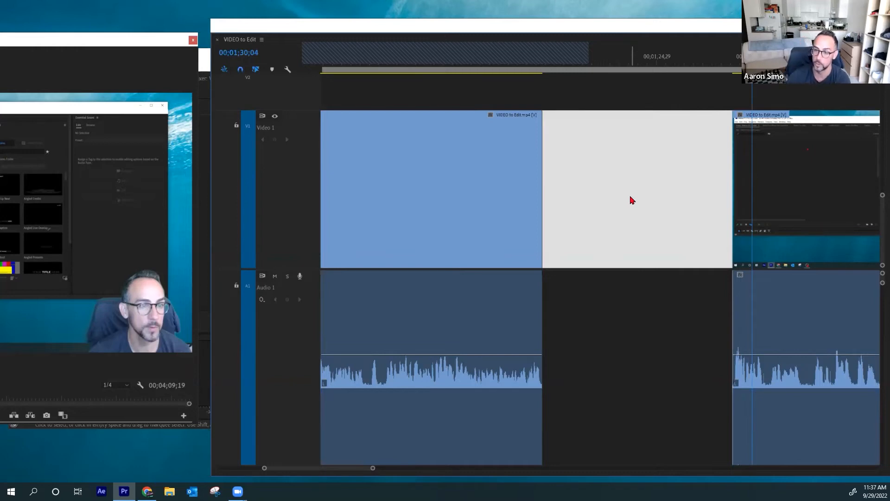
{"action": "left_click_drag", "start_coordinate": [734, 230], "coordinate": [543, 229]}
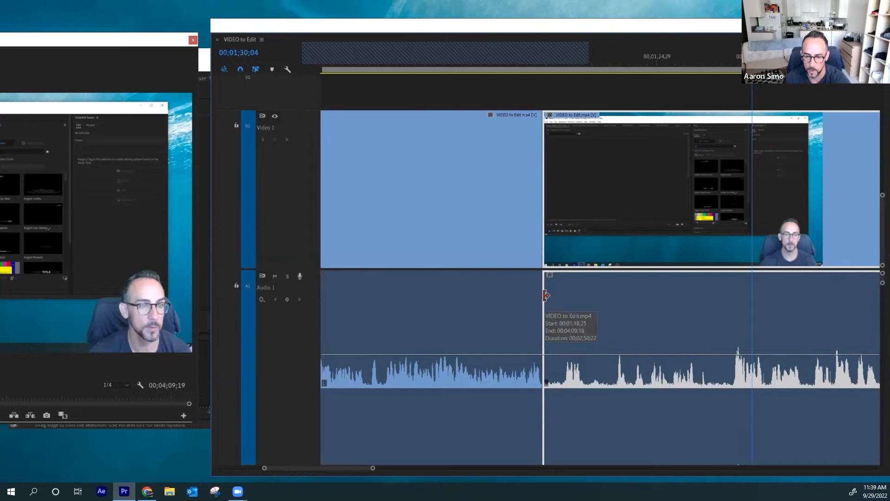
Ripple-trim the second clip's start up to the louder speech and play the join from about 00;01;12 in the Program Monitor.
{"action": "left_click_drag", "start_coordinate": [545, 295], "coordinate": [733, 319]}
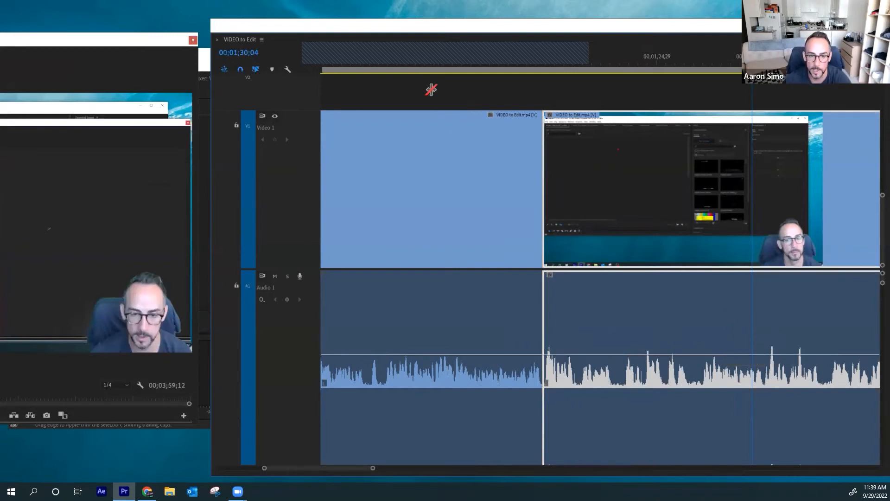
{"action": "left_click", "coordinate": [427, 74]}
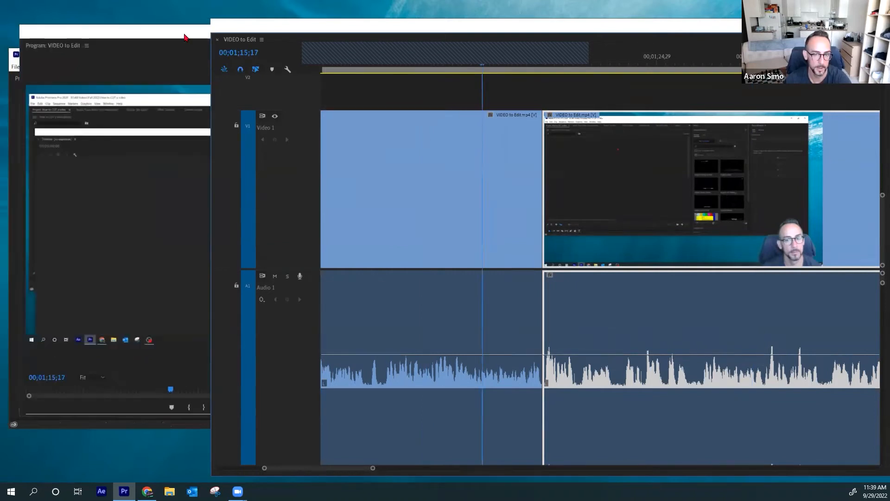
{"action": "left_click_drag", "start_coordinate": [186, 34], "coordinate": [290, 38]}
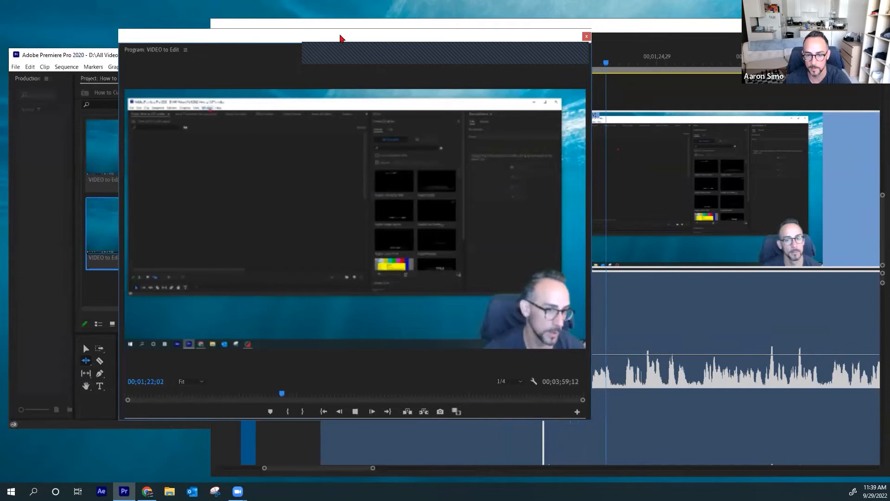
{"action": "left_click_drag", "start_coordinate": [340, 38], "coordinate": [157, 39]}
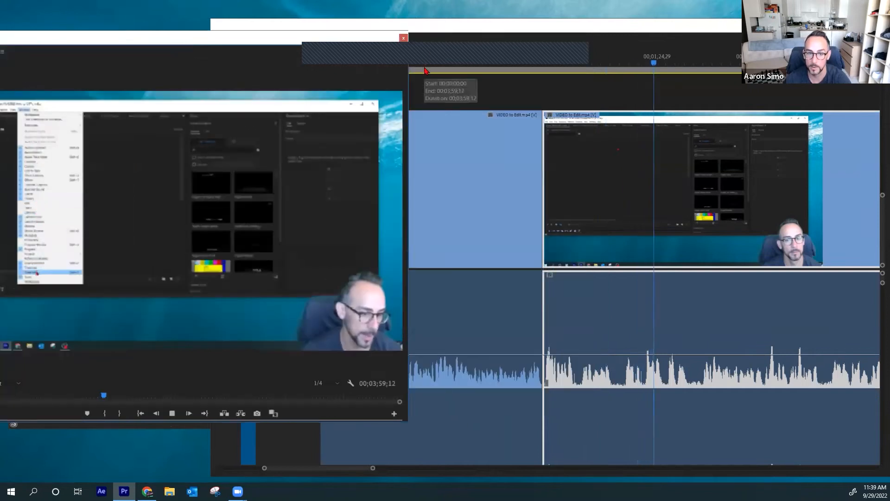
{"action": "left_click", "coordinate": [425, 70]}
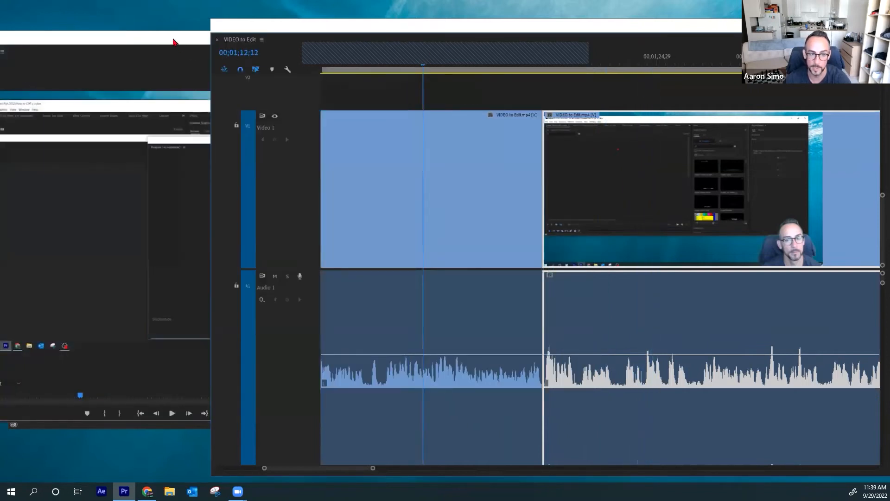
{"action": "left_click_drag", "start_coordinate": [173, 42], "coordinate": [513, 45]}
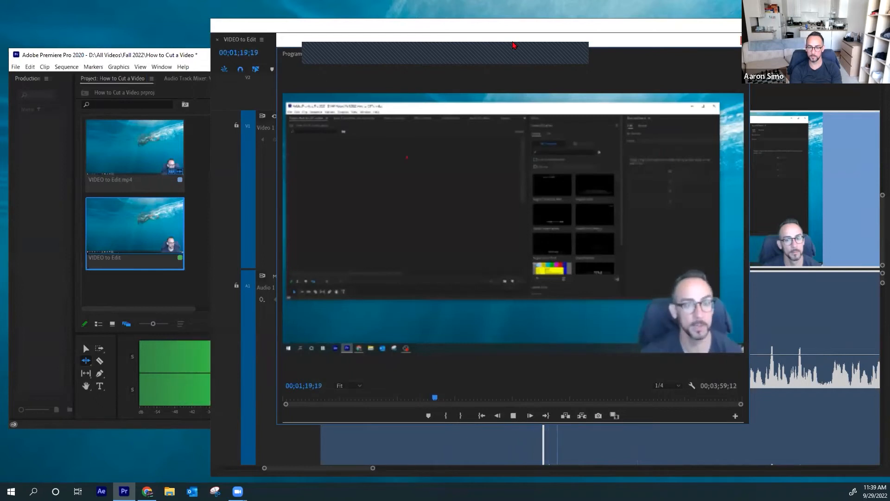
{"action": "key", "text": "space"}
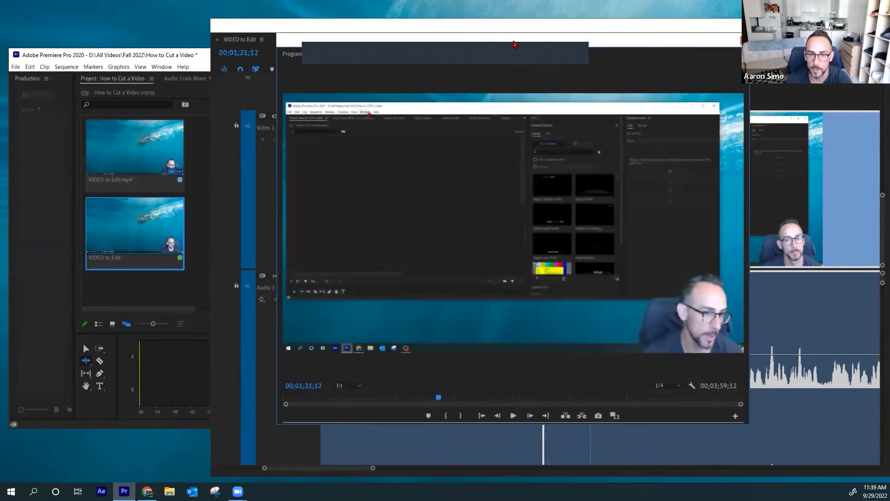
Ripple-trim the second clip's start again, keeping a short pause before the louder speech, and play across the join.
{"action": "left_click_drag", "start_coordinate": [482, 37], "coordinate": [250, 38]}
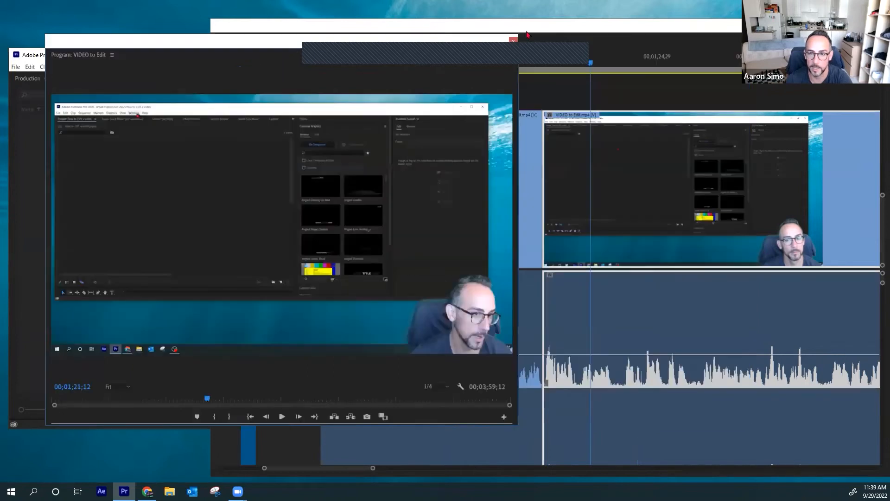
{"action": "left_click", "coordinate": [573, 25]}
{"action": "left_click_drag", "start_coordinate": [583, 27], "coordinate": [593, 26]}
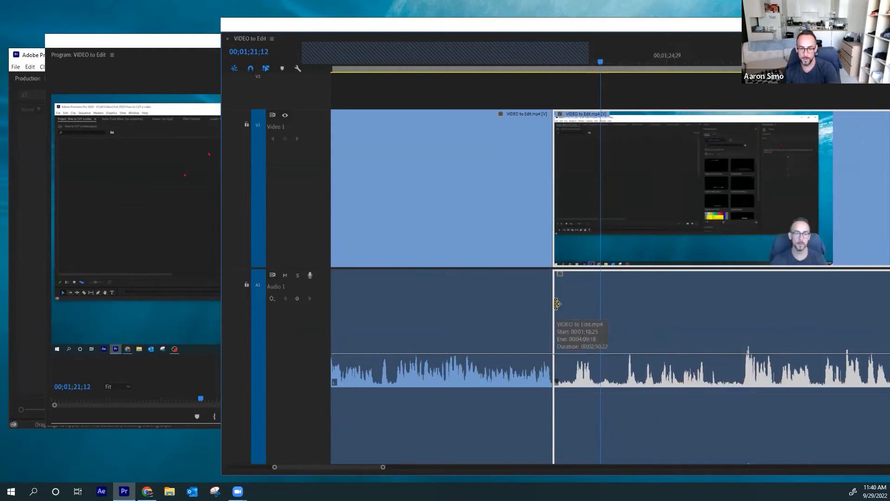
{"action": "left_click_drag", "start_coordinate": [557, 304], "coordinate": [735, 324]}
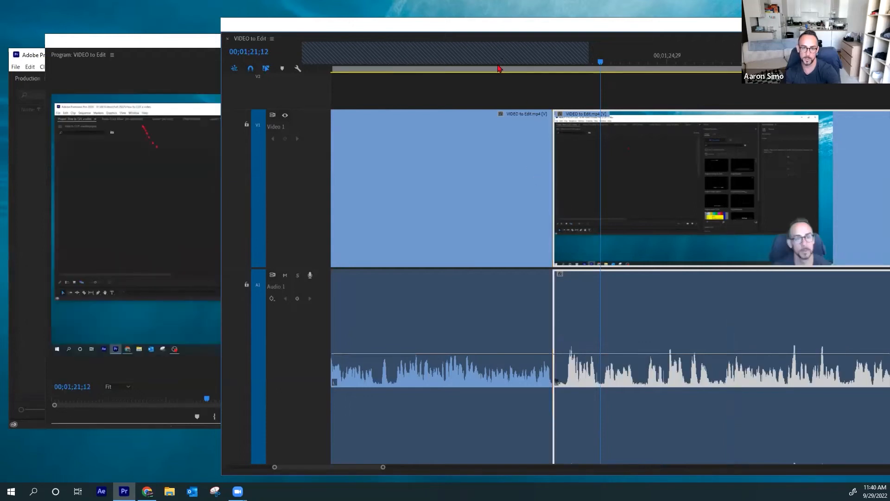
{"action": "left_click_drag", "start_coordinate": [180, 44], "coordinate": [314, 53]}
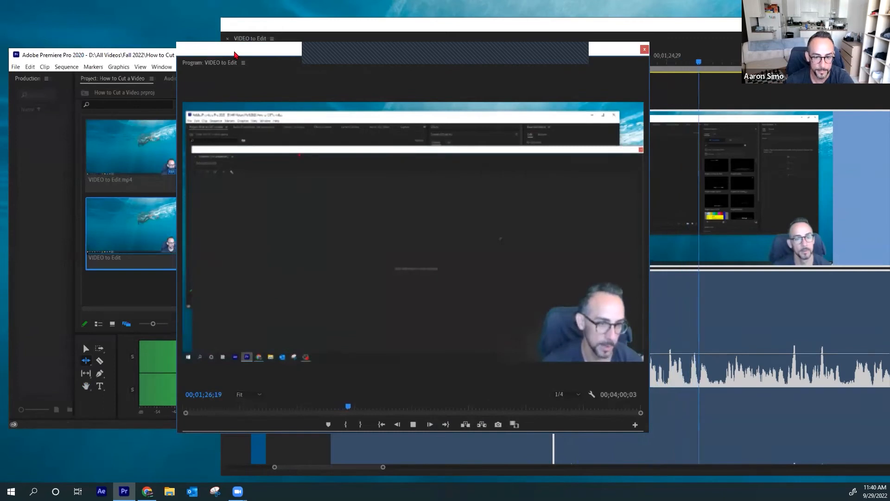
{"action": "left_click_drag", "start_coordinate": [235, 55], "coordinate": [131, 51]}
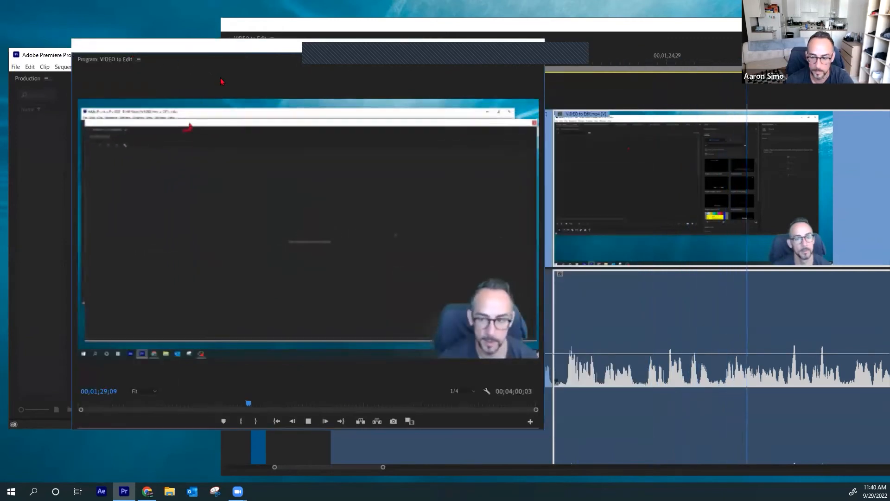
{"action": "key", "text": "space"}
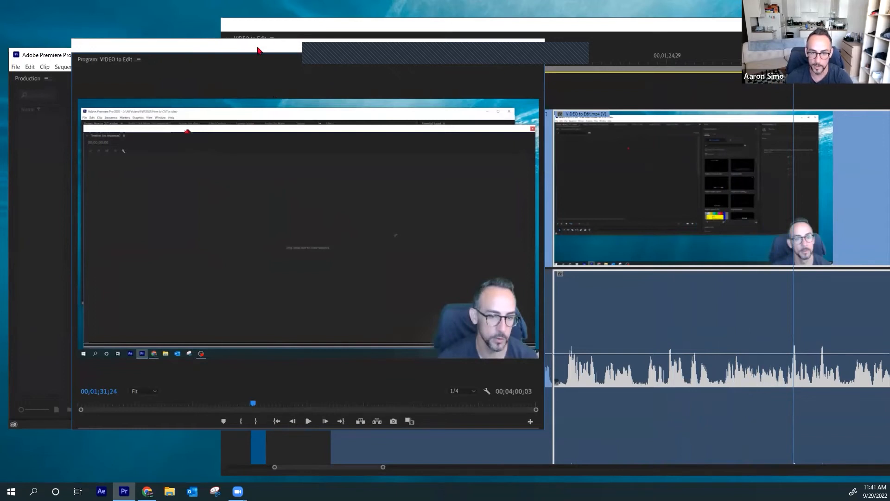
Move the Program Monitor and Timeline windows aside and place the playhead at 00;01;19;07, just after the cut.
{"action": "left_click_drag", "start_coordinate": [417, 46], "coordinate": [141, 61]}
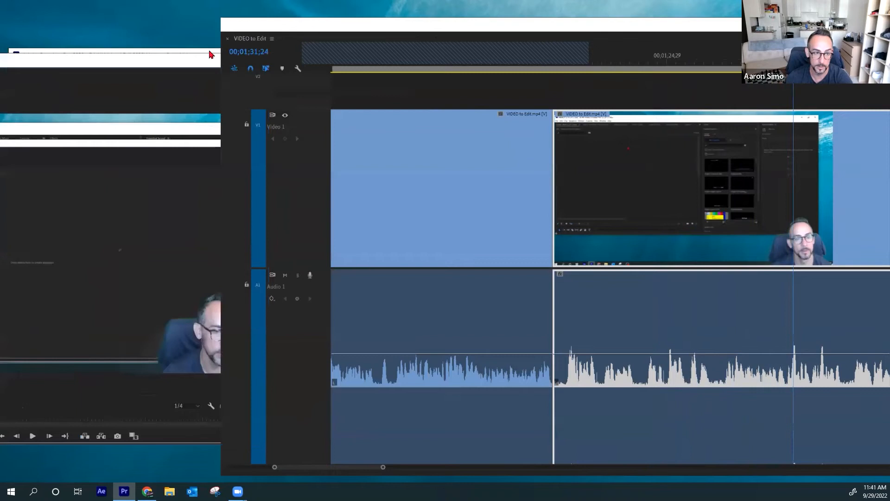
{"action": "left_click_drag", "start_coordinate": [430, 29], "coordinate": [322, 31]}
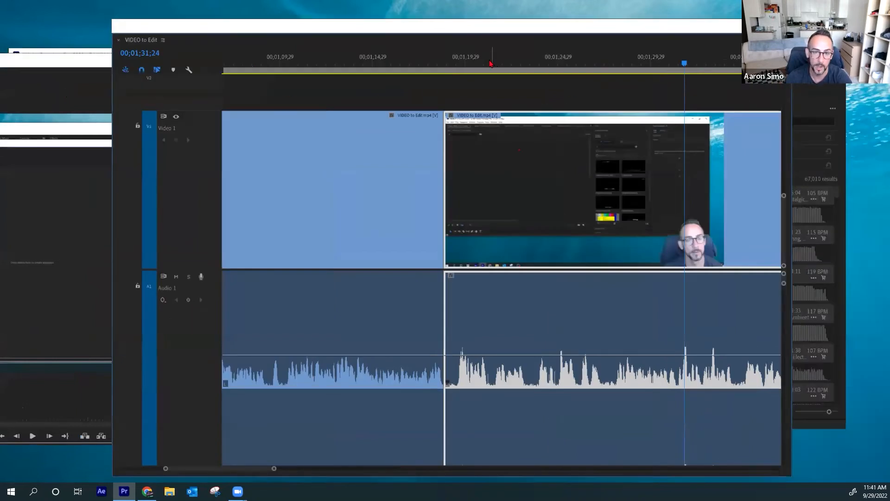
{"action": "left_click", "coordinate": [452, 65]}
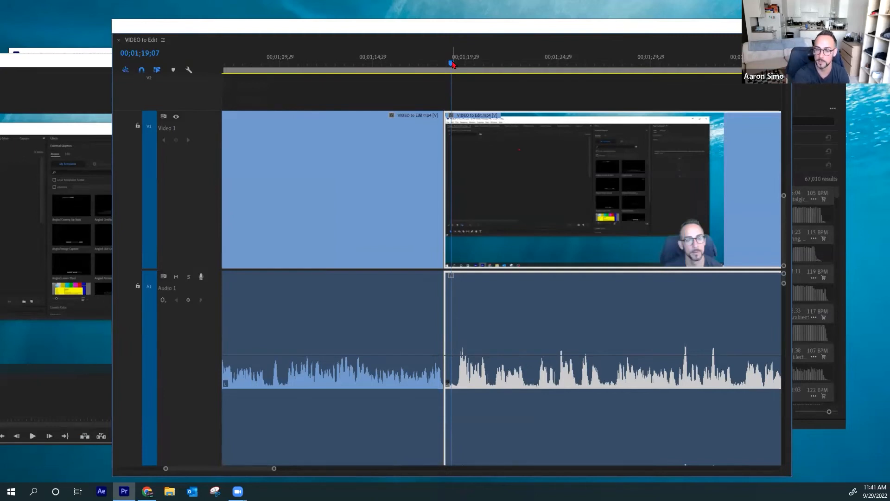
Examine the cut near 00;01;19;07 from the whole sequence down to individual frames, and save the project.
{"action": "key", "text": "minus"}
{"action": "key", "text": "minus"}
{"action": "key", "text": "minus"}
{"action": "key", "text": "minus"}
{"action": "key", "text": "minus"}
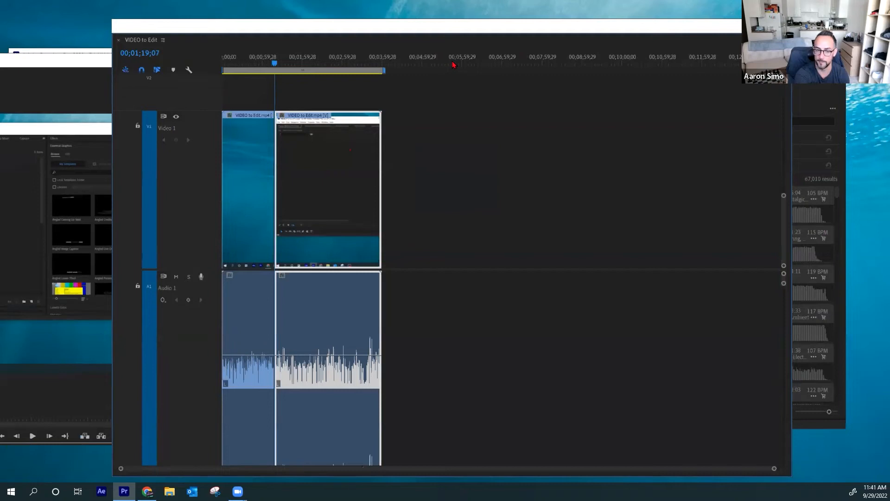
{"action": "key", "text": "equal"}
{"action": "key", "text": "equal"}
{"action": "key", "text": "equal"}
{"action": "key", "text": "equal"}
{"action": "key", "text": "equal"}
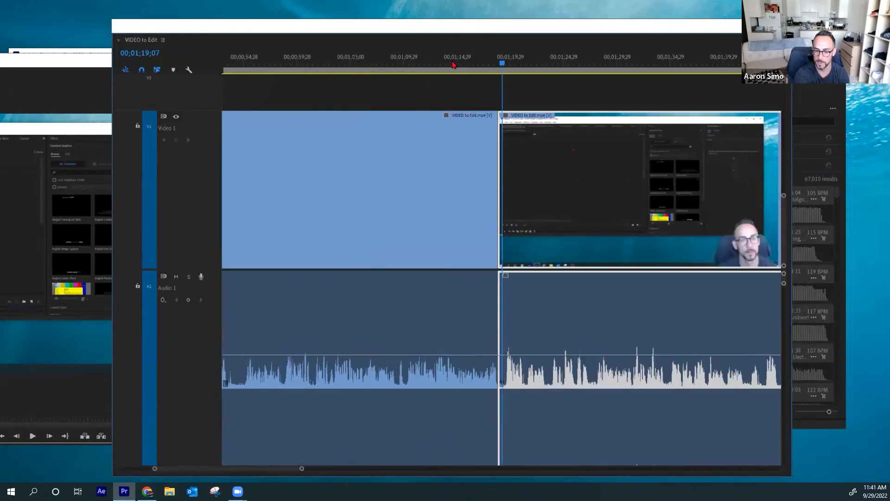
{"action": "key", "text": "equal"}
{"action": "key", "text": "equal"}
{"action": "key", "text": "equal"}
{"action": "key", "text": "equal"}
{"action": "key", "text": "equal"}
{"action": "key", "text": "equal"}
{"action": "key", "text": "minus"}
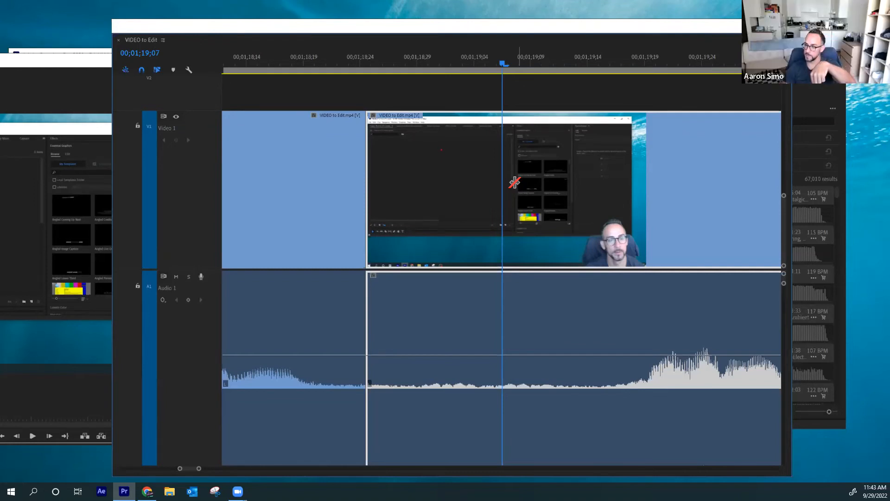
{"action": "key", "text": "ctrl+s"}
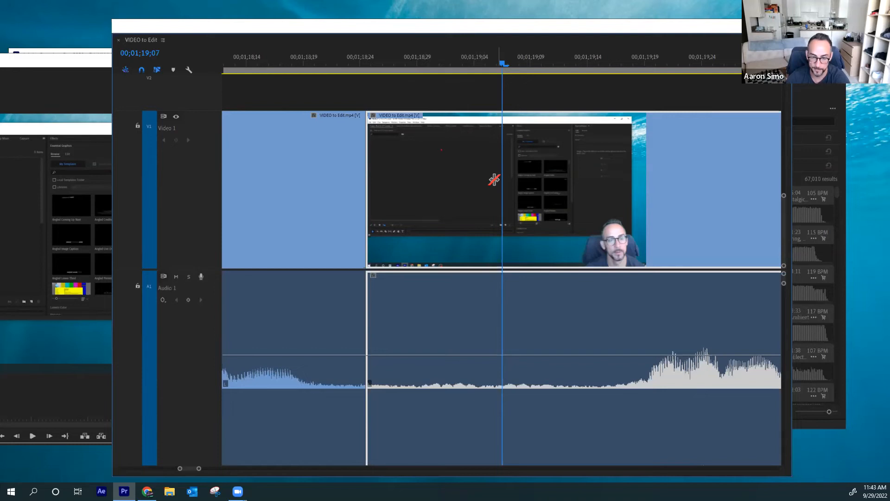
Move the second clip away from the cut and extend its start back into the gap to recover trimmed footage.
{"action": "mouse_move", "coordinate": [413, 317]}
{"action": "left_mouse_down"}
{"action": "mouse_move", "coordinate": [673, 308]}
{"action": "mouse_move", "coordinate": [664, 307]}
{"action": "left_mouse_up"}
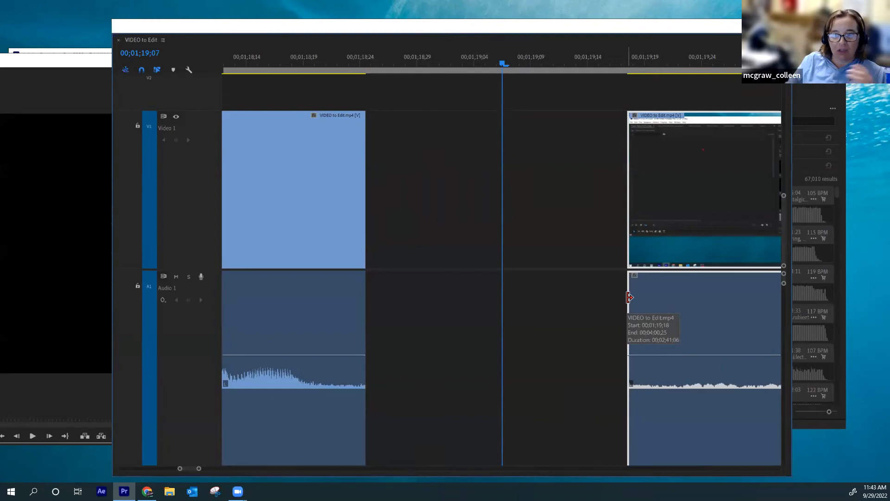
{"action": "left_click_drag", "start_coordinate": [629, 297], "coordinate": [412, 215]}
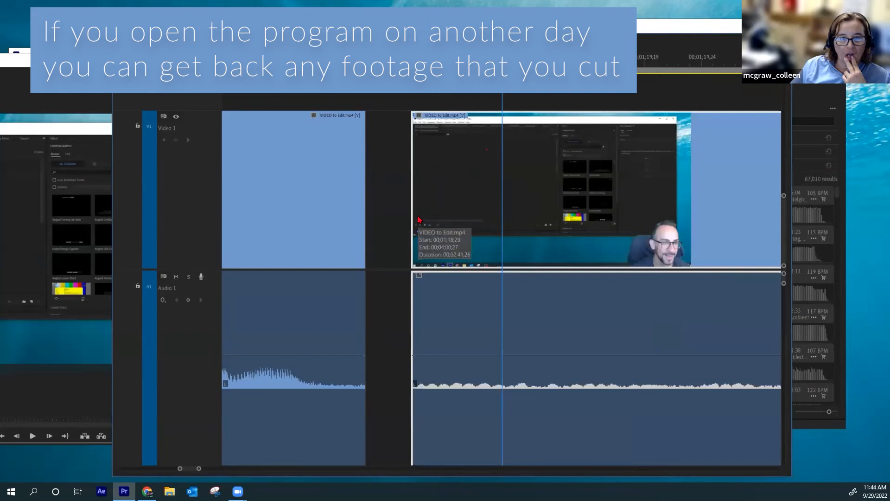
{"action": "mouse_move", "coordinate": [418, 219]}
{"action": "left_mouse_down"}
{"action": "mouse_move", "coordinate": [495, 219]}
{"action": "mouse_move", "coordinate": [624, 197]}
{"action": "mouse_move", "coordinate": [421, 215]}
{"action": "left_mouse_up"}
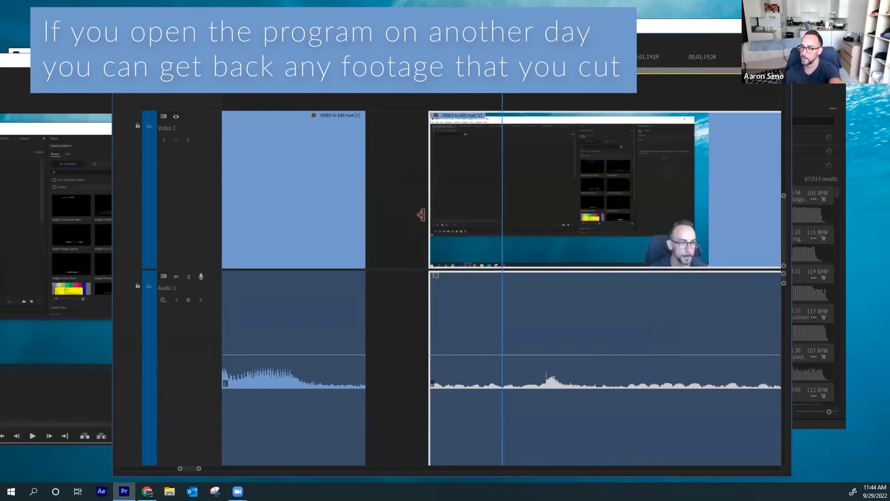
Undo the recent trims to the start of the second clip.
{"action": "key", "text": "ctrl+z"}
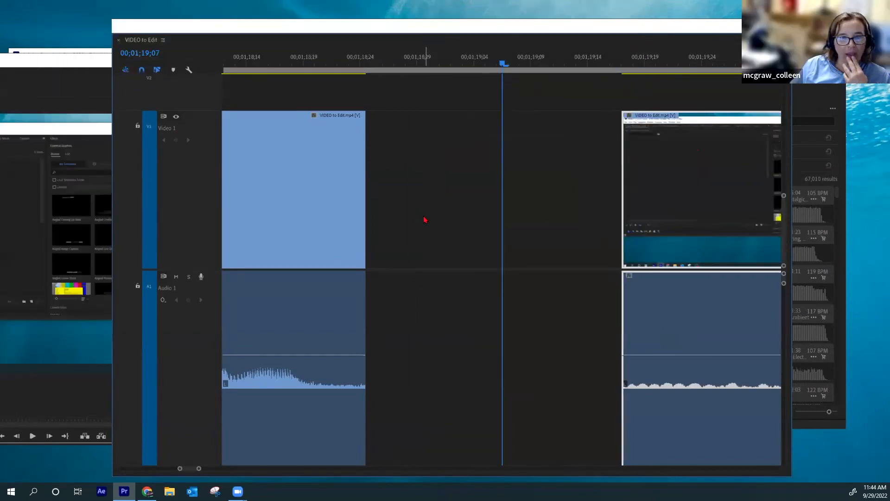
{"action": "key", "text": "ctrl+z"}
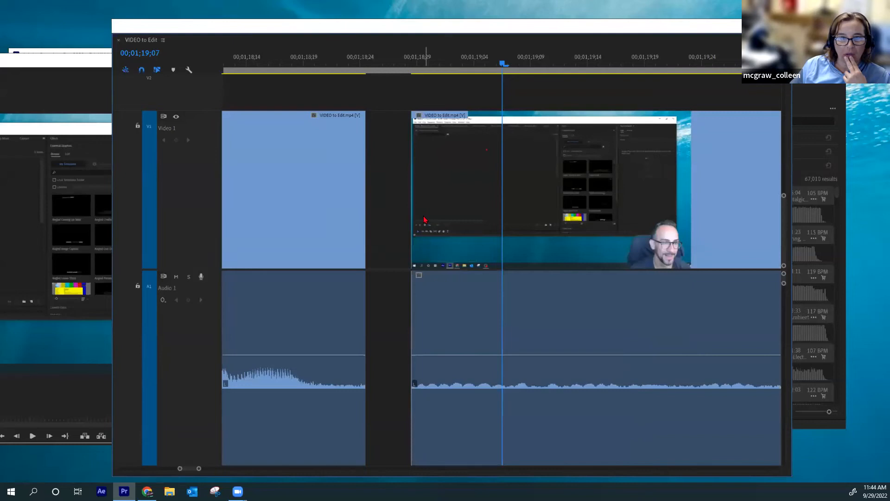
{"action": "key", "text": "ctrl+z"}
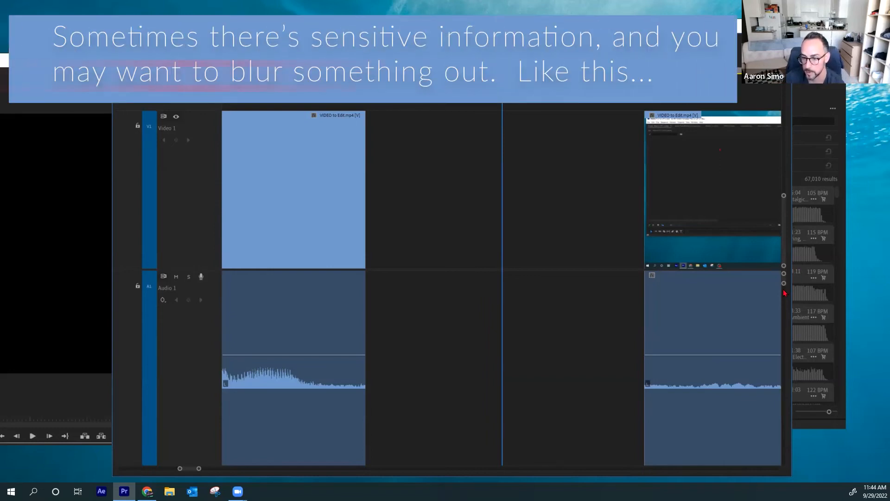
Delete the empty gap between the two clips on Video 1 and place the playhead at 00;01;18;26.
{"action": "mouse_move", "coordinate": [783, 283]}
{"action": "left_mouse_down"}
{"action": "mouse_move", "coordinate": [785, 338]}
{"action": "mouse_move", "coordinate": [784, 300]}
{"action": "left_mouse_up"}
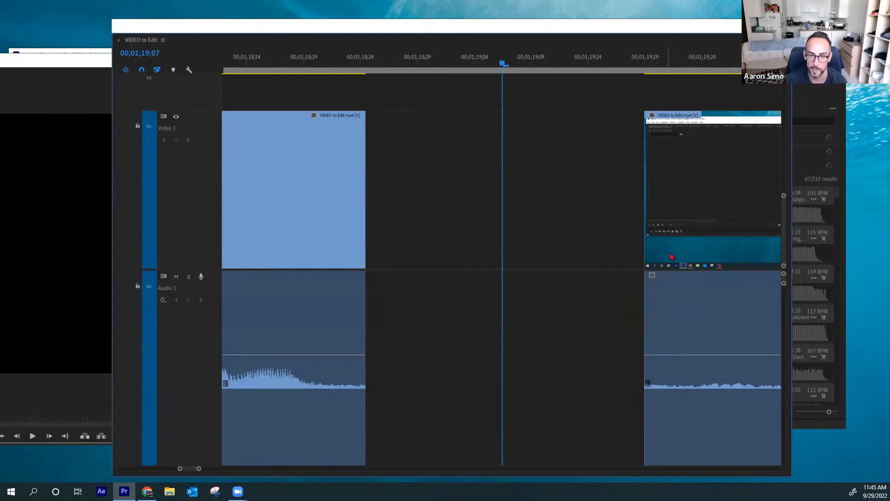
{"action": "left_click", "coordinate": [492, 62]}
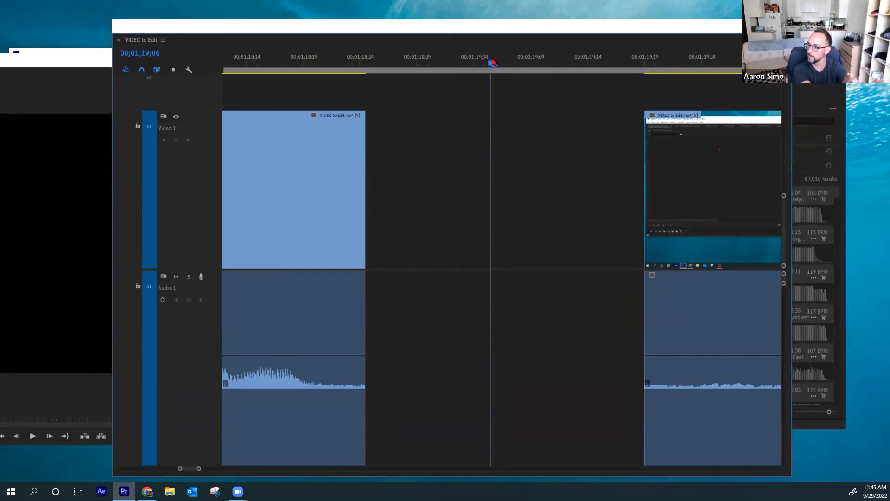
{"action": "left_click", "coordinate": [445, 197]}
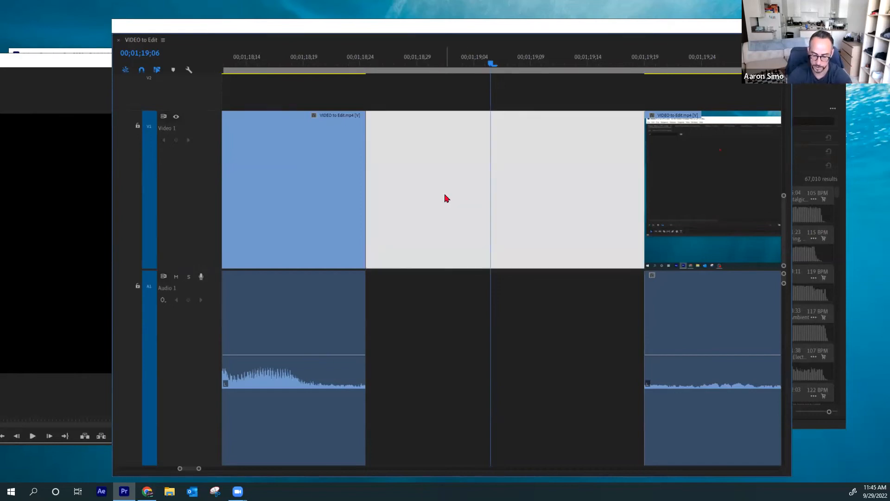
{"action": "key", "text": "Delete"}
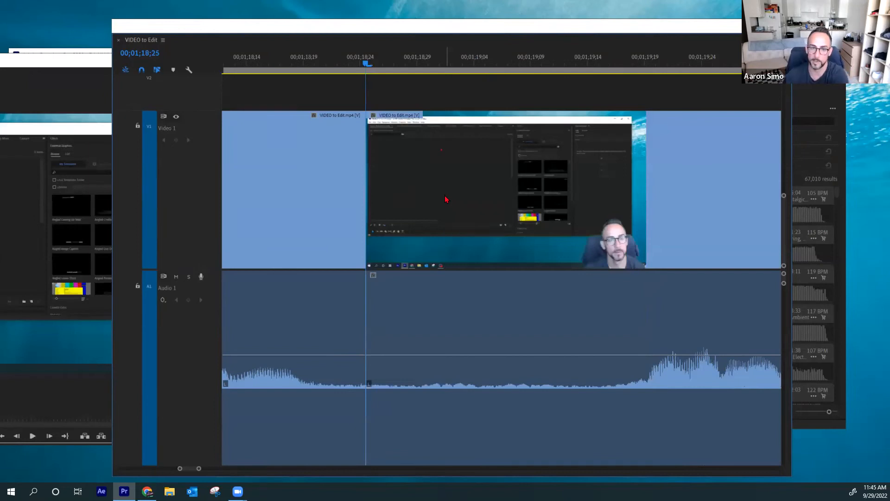
{"action": "left_click", "coordinate": [382, 64]}
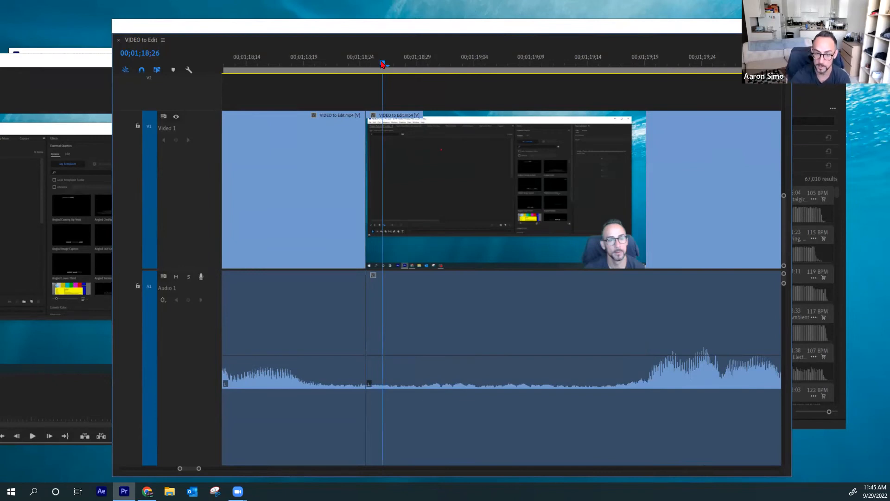
Select both clips and move them together further along the timeline, leaving an empty gap at the sequence's start.
{"action": "key", "text": "minus"}
{"action": "key", "text": "minus"}
{"action": "key", "text": "minus"}
{"action": "key", "text": "minus"}
{"action": "key", "text": "minus"}
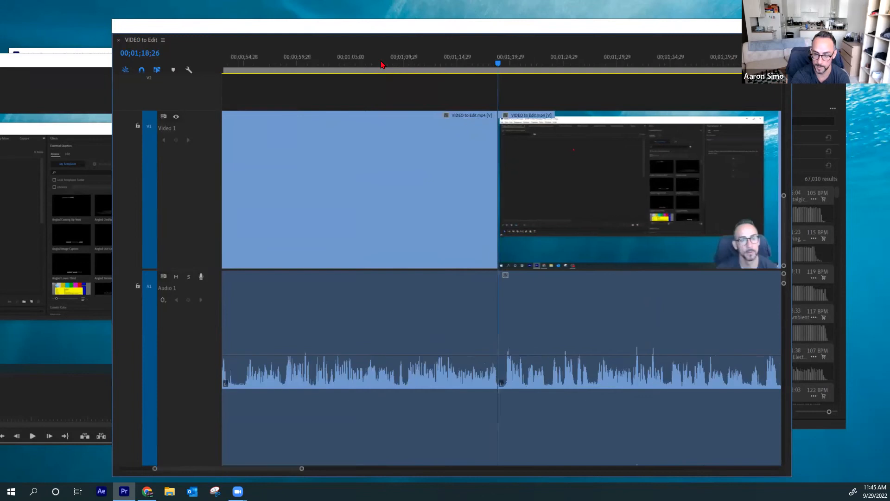
{"action": "key", "text": "minus"}
{"action": "key", "text": "minus"}
{"action": "key", "text": "minus"}
{"action": "key", "text": "minus"}
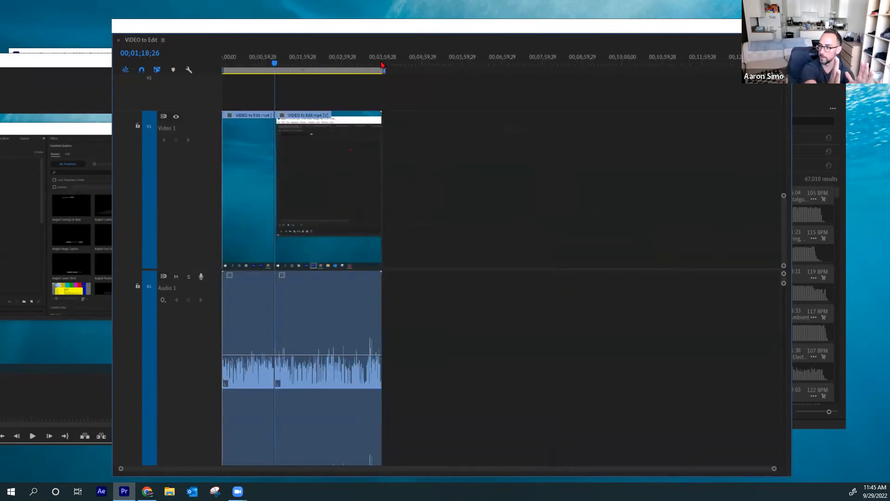
{"action": "left_click_drag", "start_coordinate": [445, 154], "coordinate": [248, 159]}
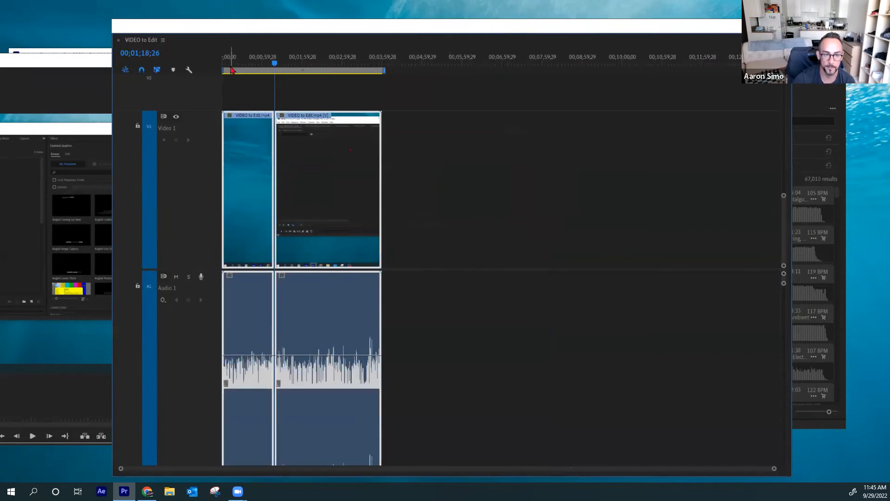
{"action": "key", "text": "equal"}
{"action": "key", "text": "equal"}
{"action": "key", "text": "equal"}
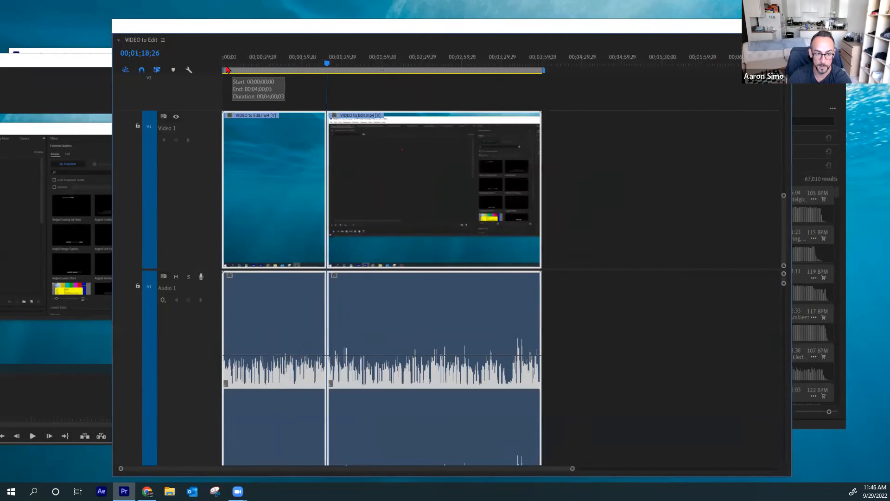
{"action": "left_click_drag", "start_coordinate": [245, 150], "coordinate": [381, 154]}
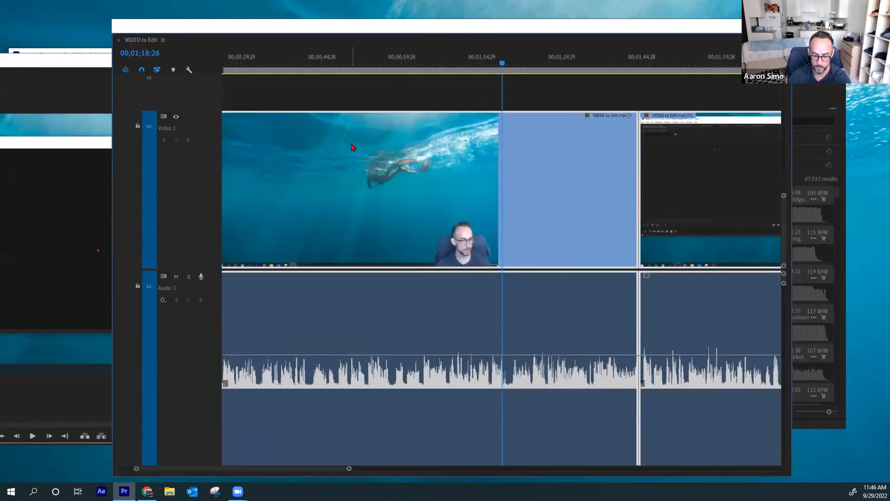
{"action": "key", "text": "minus"}
{"action": "key", "text": "minus"}
{"action": "left_click", "coordinate": [242, 137]}
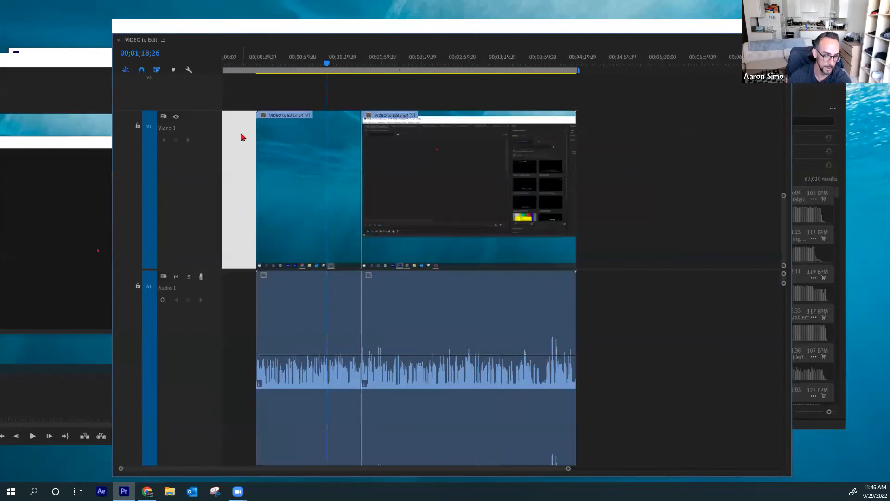
Move both clips together to start at about 00;02;30;00 and return the playhead to 00;00;00;00.
{"action": "left_click", "coordinate": [255, 97]}
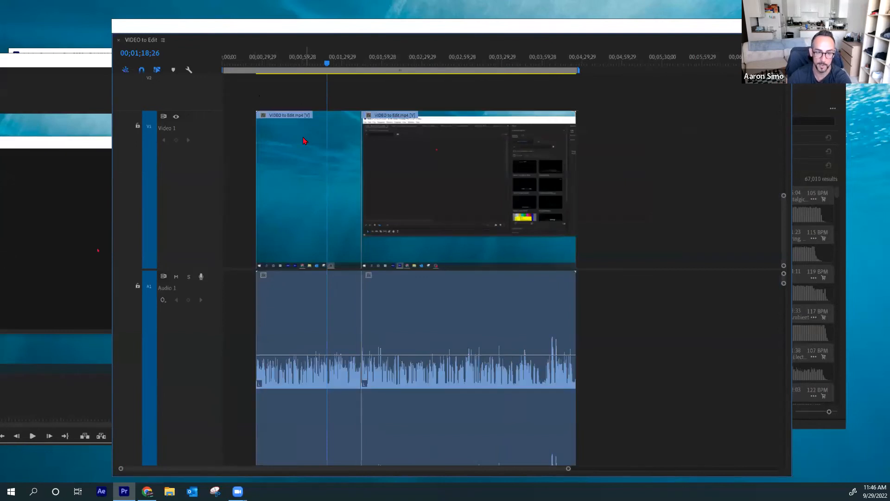
{"action": "left_click_drag", "start_coordinate": [295, 94], "coordinate": [408, 157]}
{"action": "left_click_drag", "start_coordinate": [291, 157], "coordinate": [472, 160]}
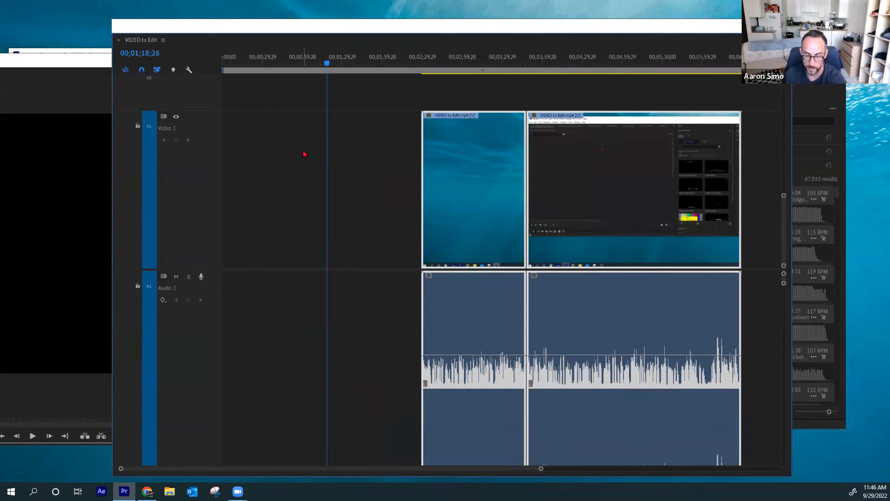
{"action": "left_click_drag", "start_coordinate": [285, 61], "coordinate": [189, 70]}
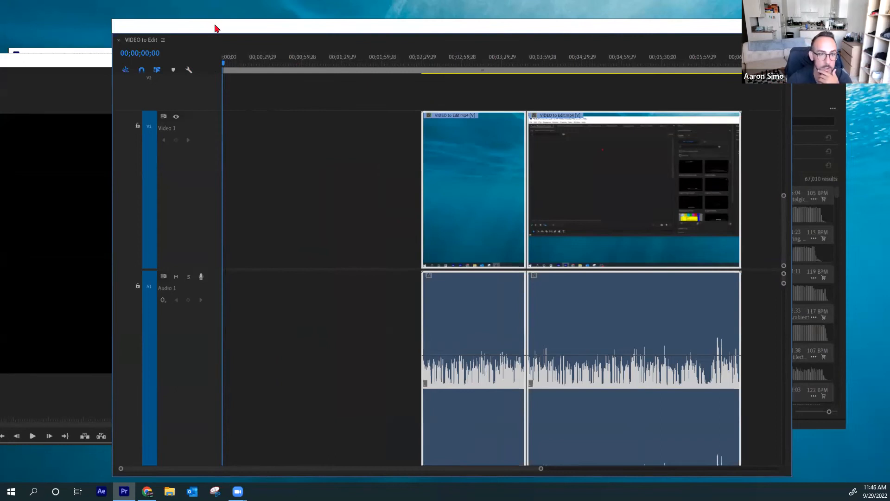
Move the floating Timeline window aside and reposition the main project window so its panels are fully accessible.
{"action": "left_click_drag", "start_coordinate": [214, 28], "coordinate": [404, 119]}
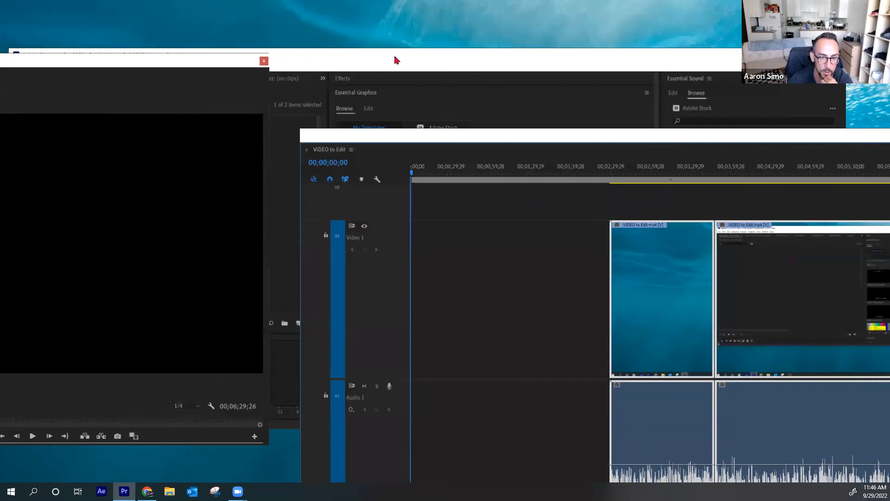
{"action": "left_click_drag", "start_coordinate": [395, 60], "coordinate": [228, 53]}
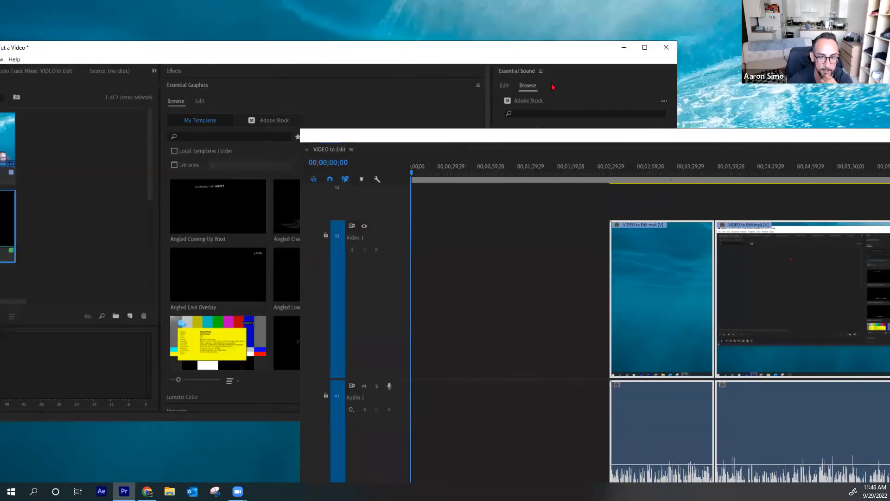
{"action": "left_click_drag", "start_coordinate": [502, 50], "coordinate": [667, 23]}
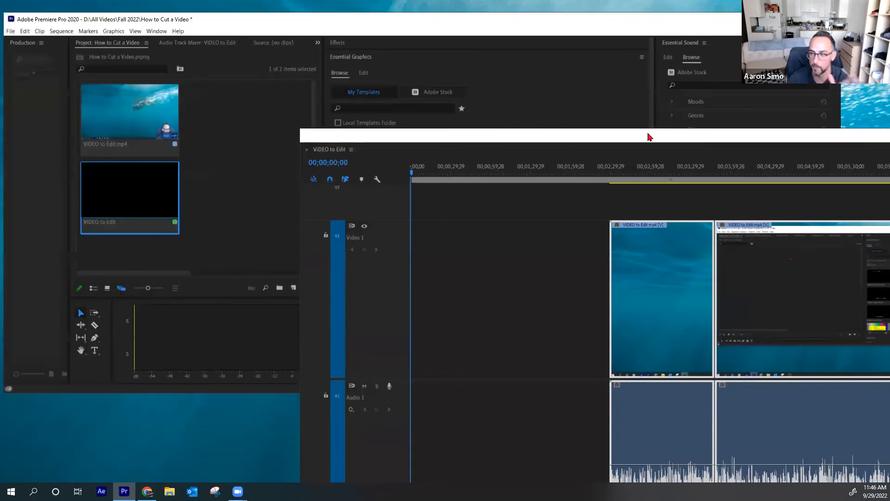
{"action": "left_click_drag", "start_coordinate": [650, 137], "coordinate": [889, 88]}
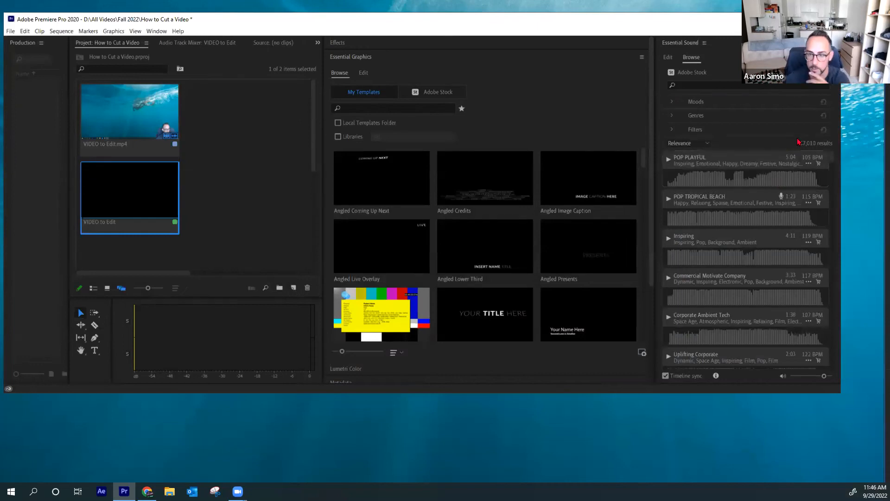
View the Essential Sound editing options for the selected clips, and look over the effect categories in Effects.
{"action": "left_click", "coordinate": [682, 47]}
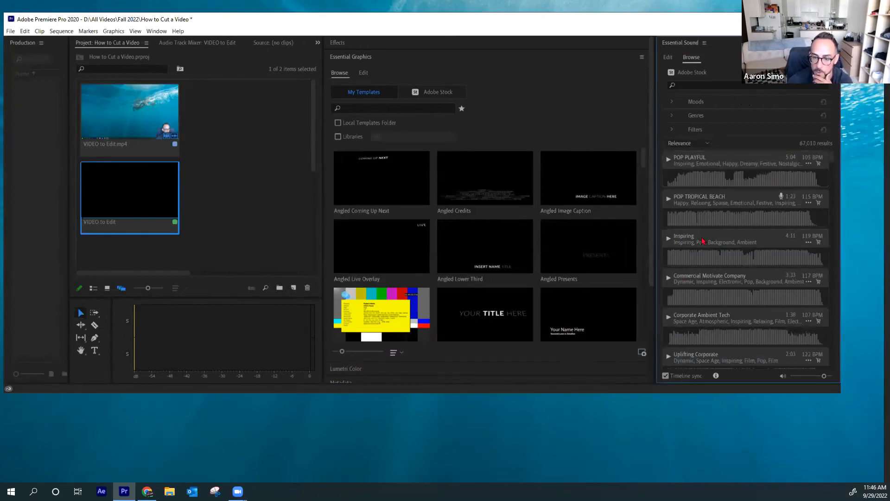
{"action": "left_click", "coordinate": [667, 57]}
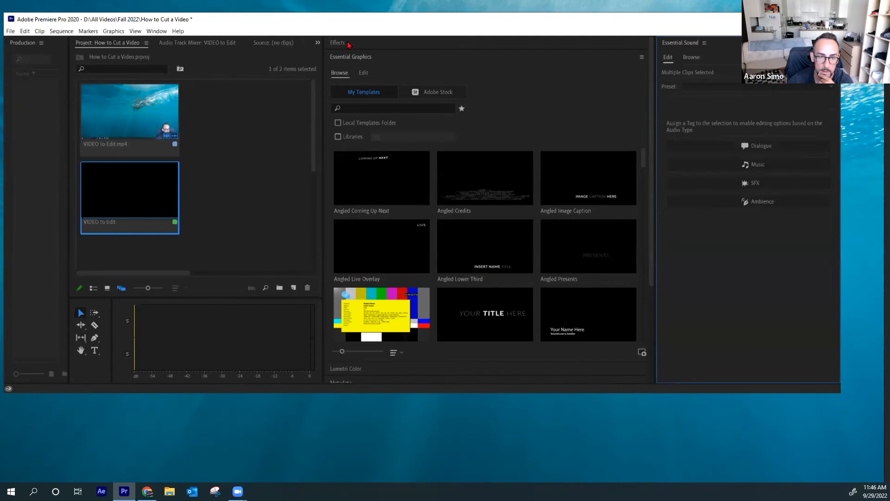
{"action": "left_click", "coordinate": [337, 42]}
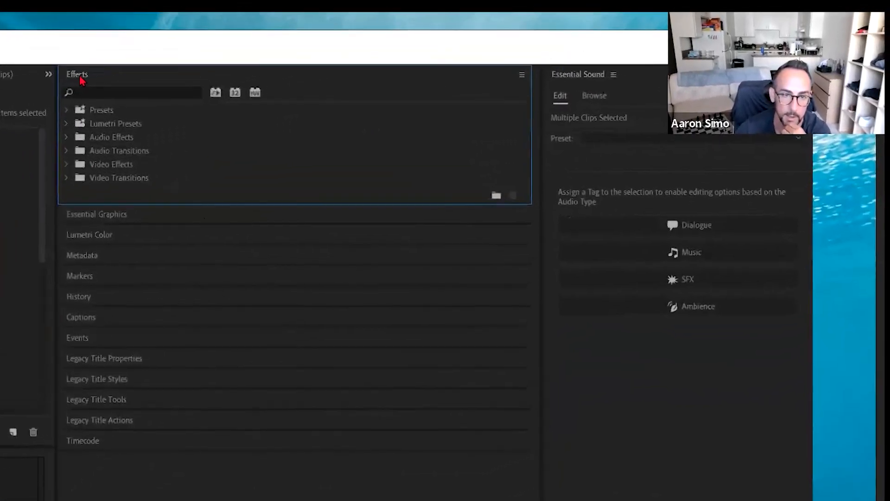
{"action": "left_click", "coordinate": [168, 67]}
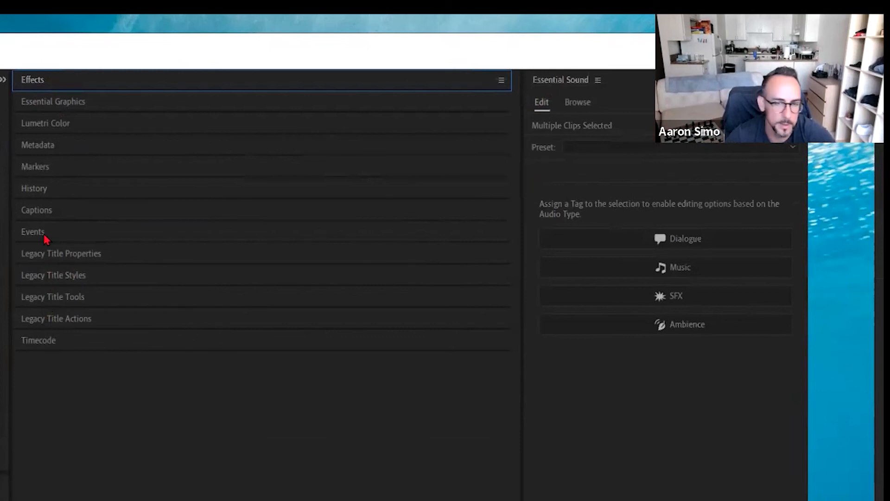
Browse the title templates available in Essential Graphics.
{"action": "left_click", "coordinate": [29, 102]}
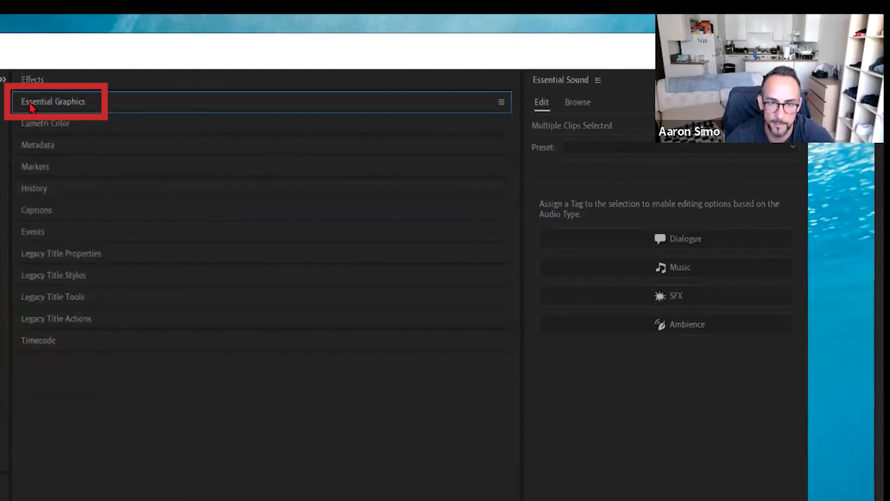
{"action": "left_click", "coordinate": [30, 105]}
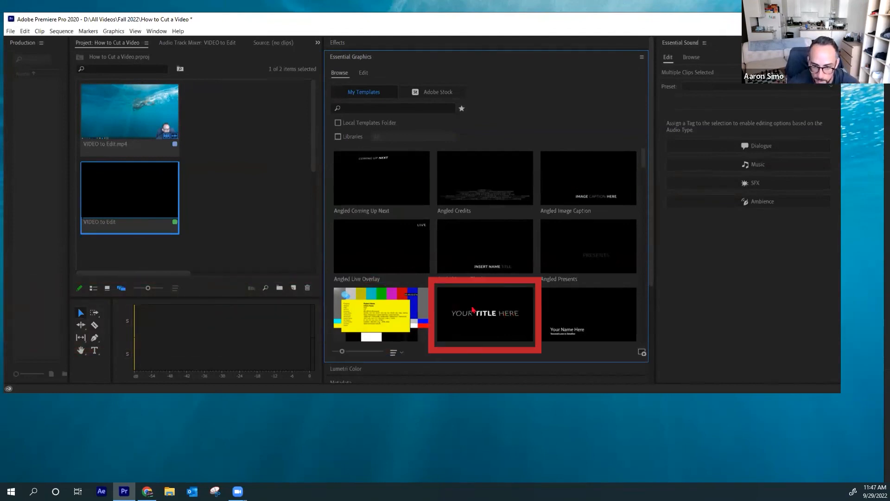
{"action": "scroll", "coordinate": [473, 309], "scroll_direction": "down", "scroll_amount": 4}
{"action": "scroll", "coordinate": [473, 309], "scroll_direction": "down", "scroll_amount": 5}
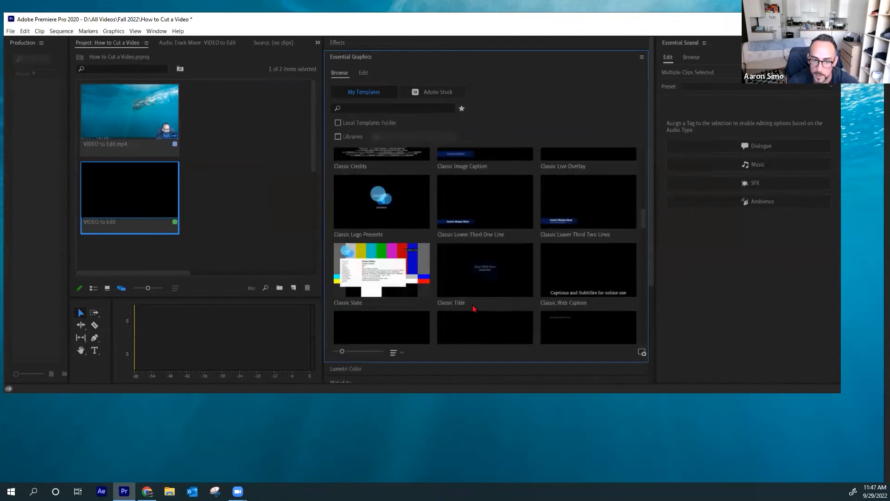
{"action": "scroll", "coordinate": [473, 308], "scroll_direction": "down", "scroll_amount": 5}
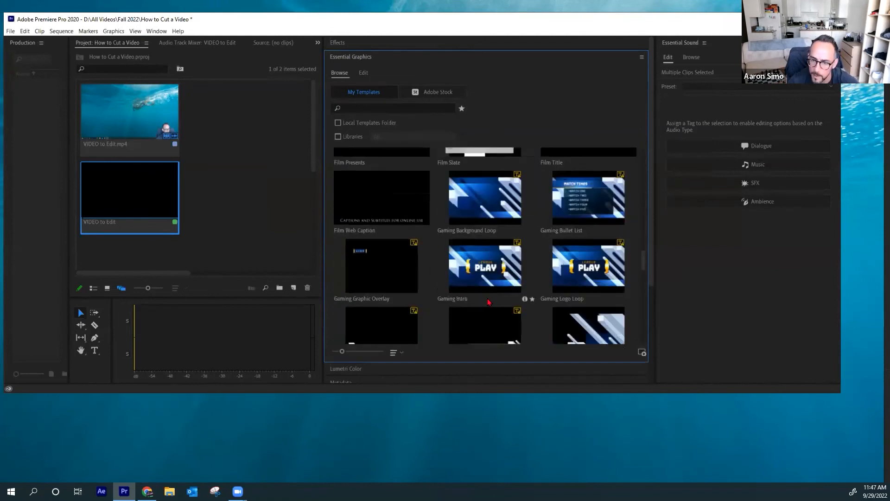
{"action": "scroll", "coordinate": [488, 302], "scroll_direction": "up", "scroll_amount": 1}
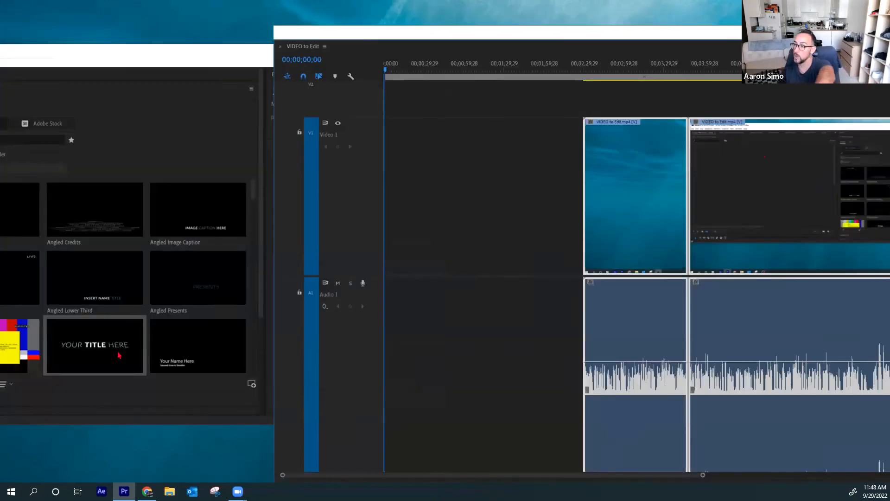
Add the "YOUR TITLE HERE" template to Video 1 and place it at the very start of the sequence.
{"action": "left_click_drag", "start_coordinate": [123, 358], "coordinate": [443, 219]}
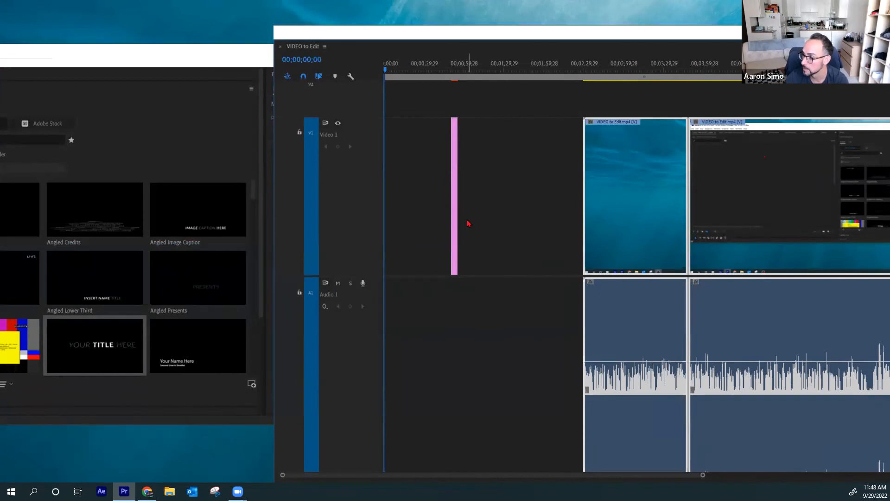
{"action": "left_click", "coordinate": [455, 181]}
{"action": "left_click_drag", "start_coordinate": [455, 181], "coordinate": [385, 182]}
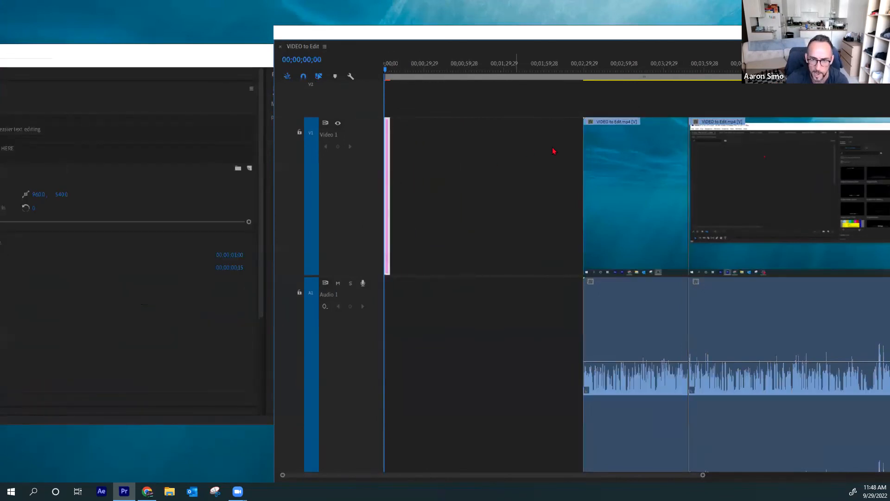
Select both video clips and move them together closer to the title, leaving a gap of about 12 seconds after it.
{"action": "left_click", "coordinate": [494, 161]}
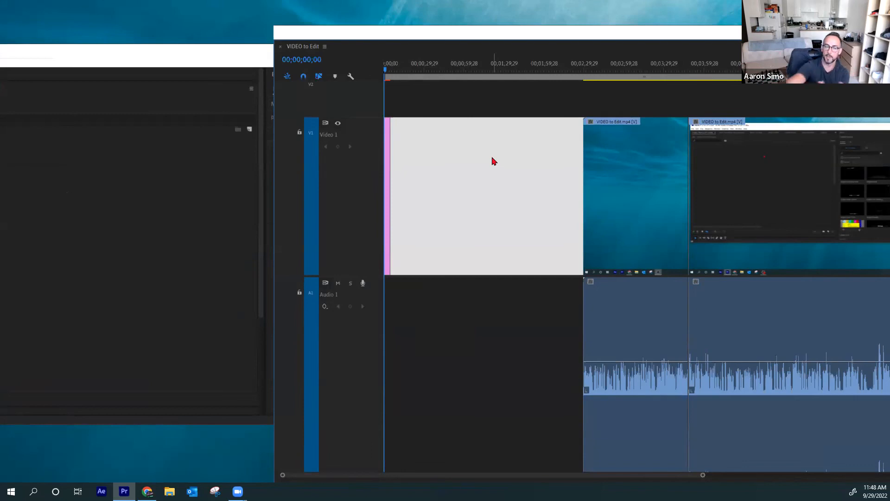
{"action": "left_click_drag", "start_coordinate": [549, 108], "coordinate": [490, 226]}
Place the playhead over the title at 00;00;01;19 and bring up the Program monitor to show its text.
{"action": "left_click", "coordinate": [399, 70]}
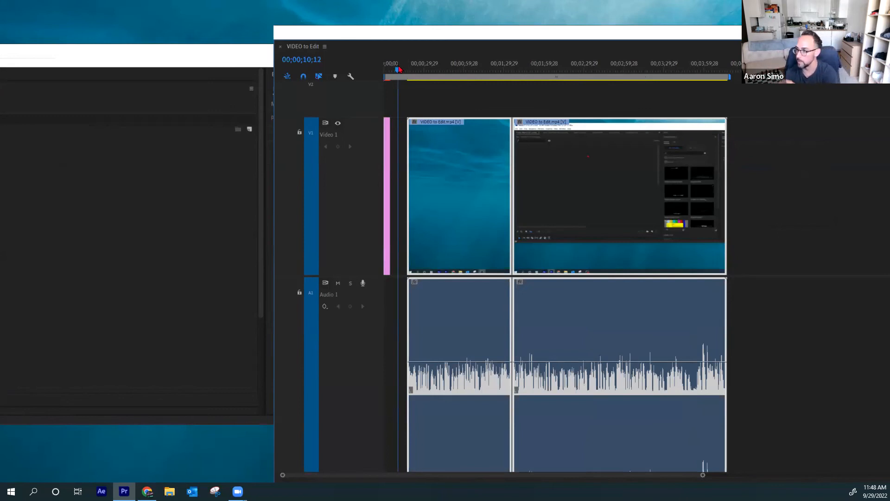
{"action": "key", "text": "equal"}
{"action": "key", "text": "equal"}
{"action": "key", "text": "equal"}
{"action": "key", "text": "equal"}
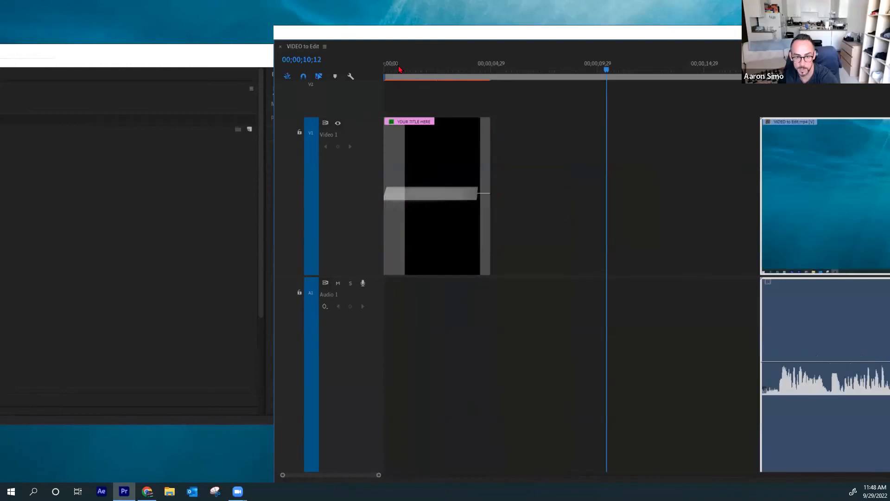
{"action": "left_click", "coordinate": [419, 69]}
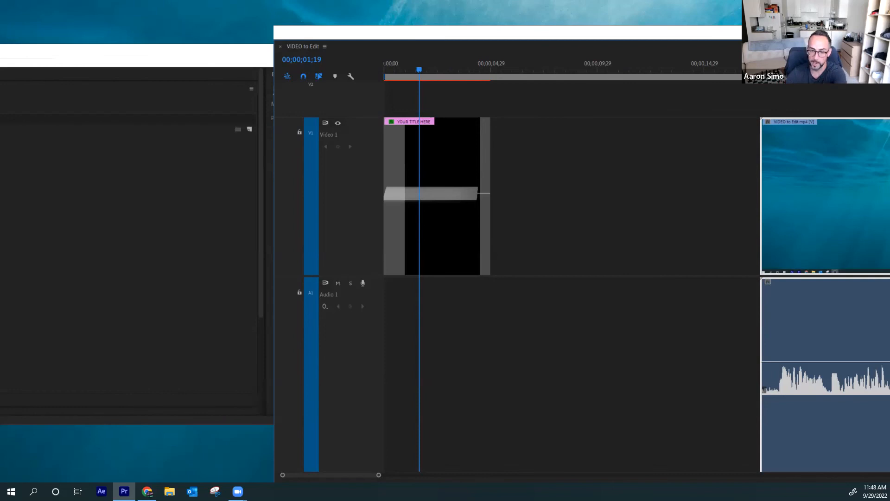
{"action": "key", "text": "shift+4"}
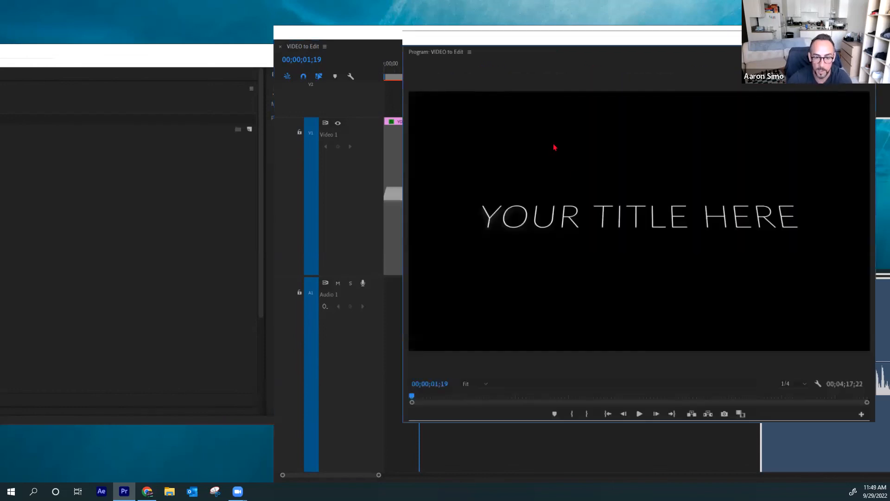
Replace the title's text with "How to Cut a Video" in the Program monitor, and move that window off the Timeline.
{"action": "double_click", "coordinate": [636, 222]}
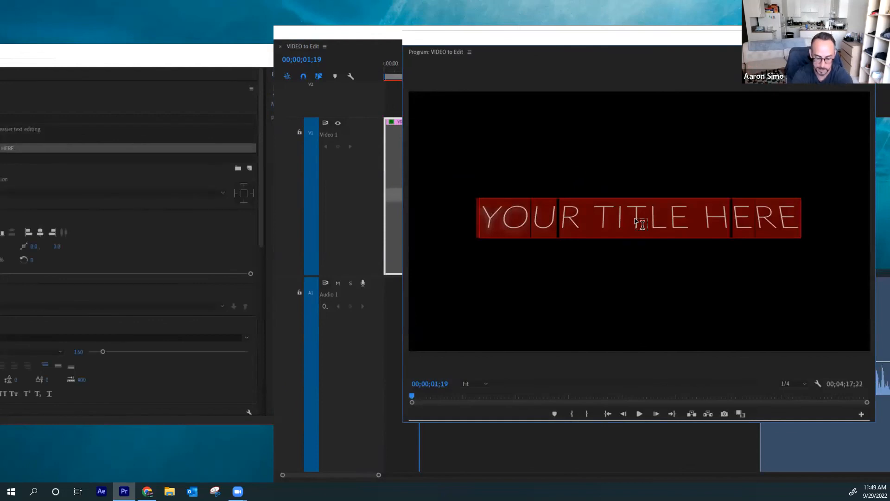
{"action": "type", "text": "How to Cut a Video"}
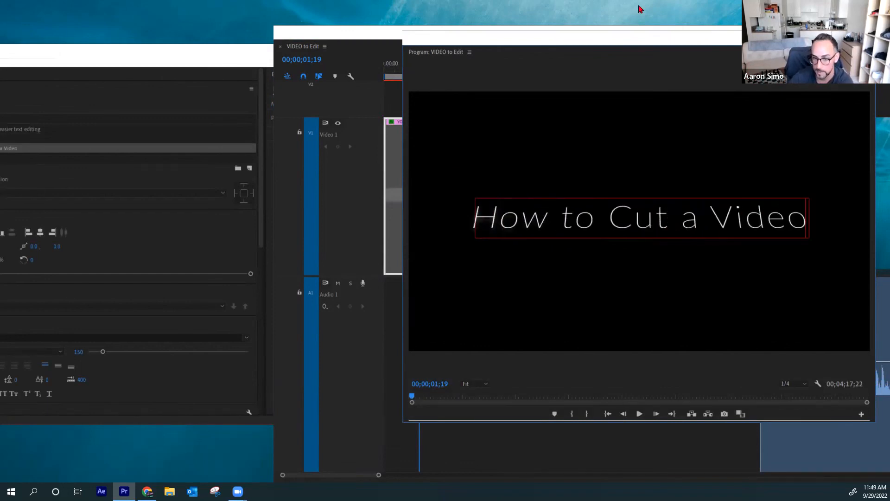
{"action": "left_click_drag", "start_coordinate": [634, 39], "coordinate": [669, 35]}
Delete the empty gap between the title and the first video clip on Video 1.
{"action": "left_click", "coordinate": [678, 175]}
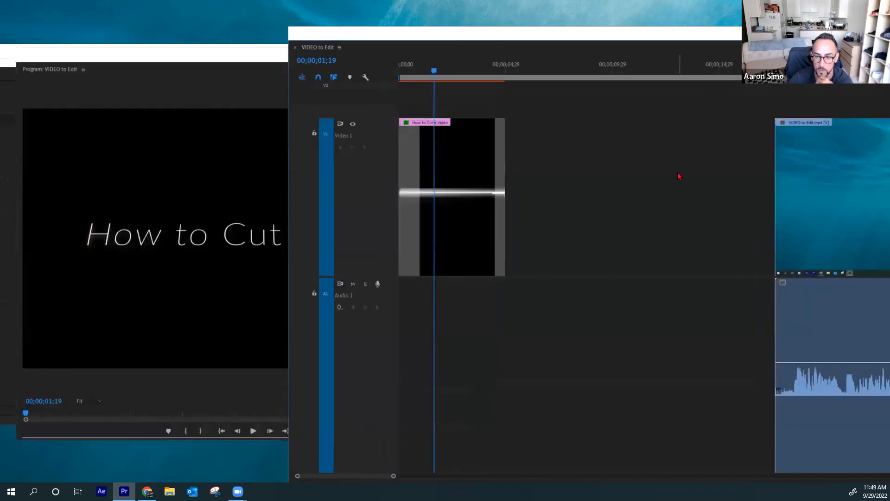
{"action": "left_click", "coordinate": [660, 177]}
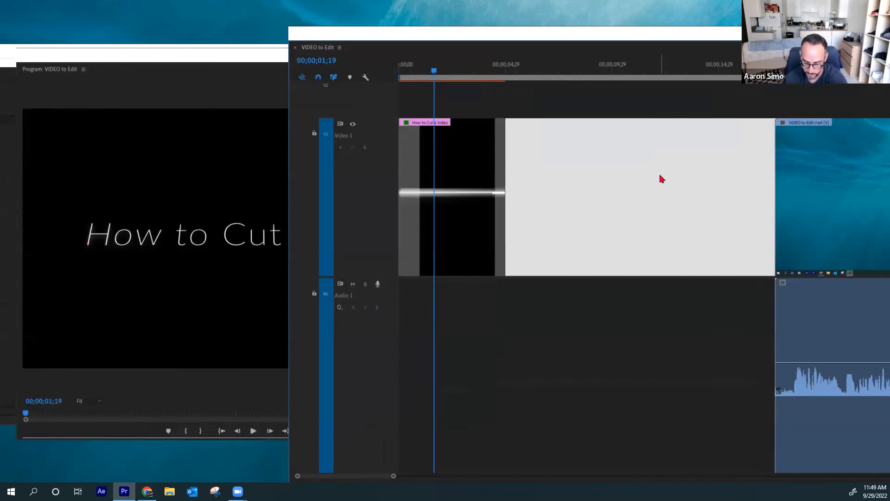
{"action": "key", "text": "Delete"}
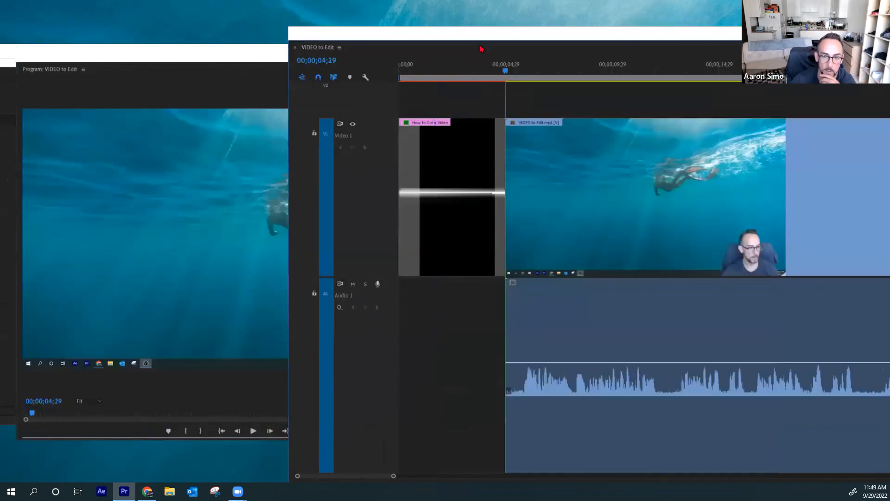
Return the playhead to 00;00;00;00 and reposition the Program monitor window beside the Timeline.
{"action": "left_click_drag", "start_coordinate": [441, 67], "coordinate": [394, 65]}
{"action": "left_click_drag", "start_coordinate": [264, 56], "coordinate": [263, 48]}
{"action": "left_click", "coordinate": [638, 35]}
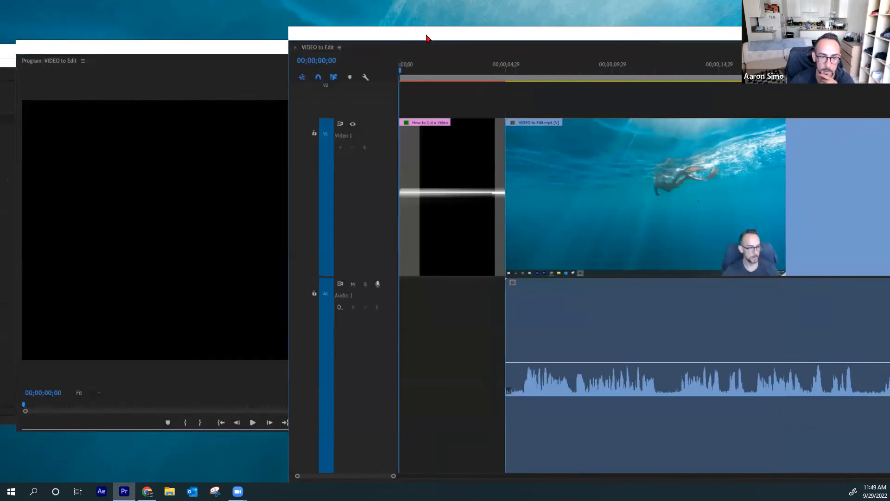
Move the Timeline window clear of the Program monitor and play the sequence from the start through the title into the first clip.
{"action": "left_click_drag", "start_coordinate": [427, 36], "coordinate": [487, 36]}
{"action": "key", "text": "space"}
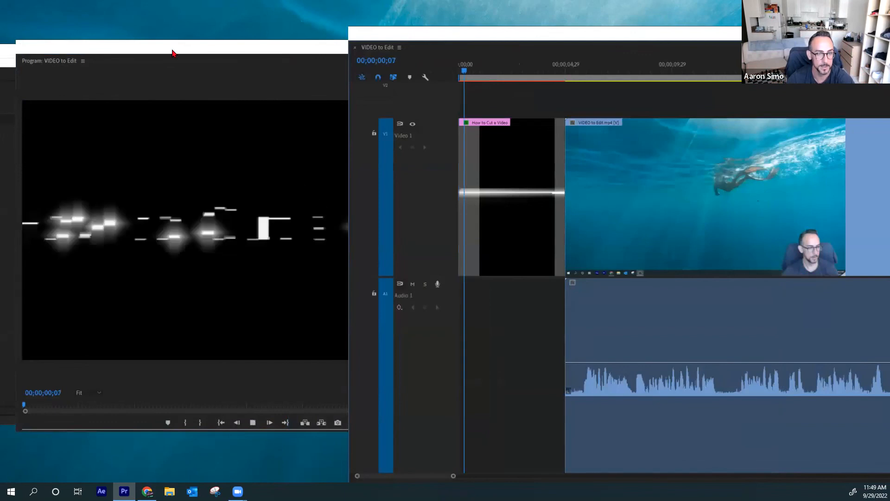
{"action": "left_click", "coordinate": [171, 51]}
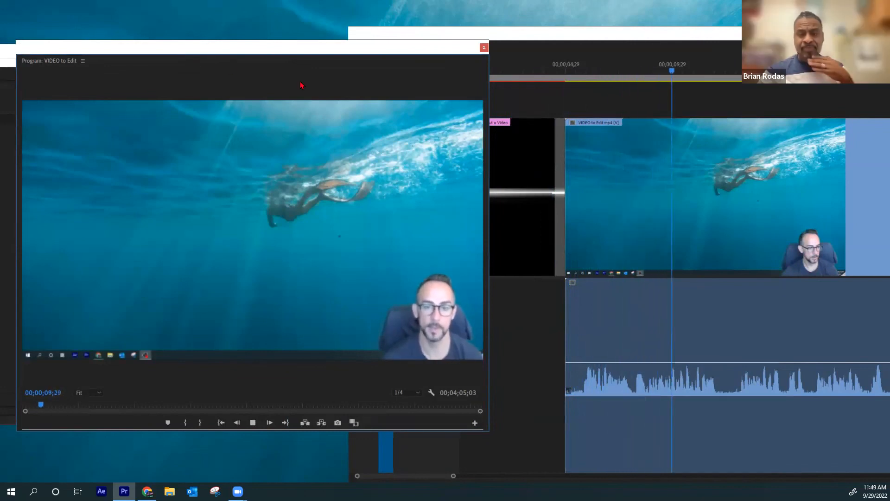
{"action": "key", "text": "space"}
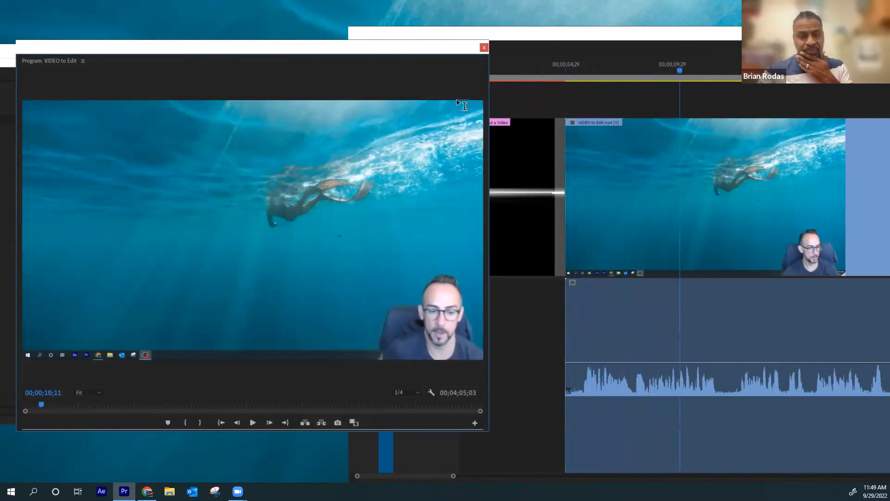
Return the playhead to 00;00;00;00 and move the Timeline window to uncover more of the Program monitor.
{"action": "left_click", "coordinate": [552, 36]}
{"action": "key", "text": "Home"}
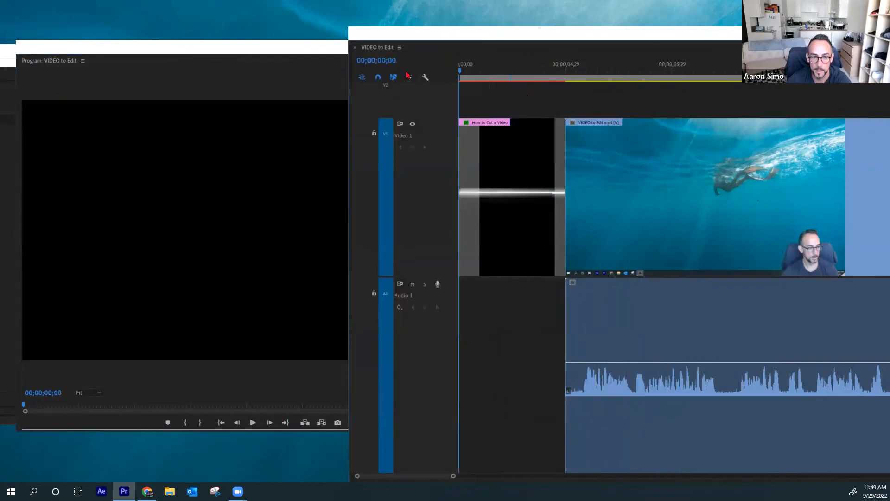
{"action": "left_click_drag", "start_coordinate": [421, 35], "coordinate": [473, 33]}
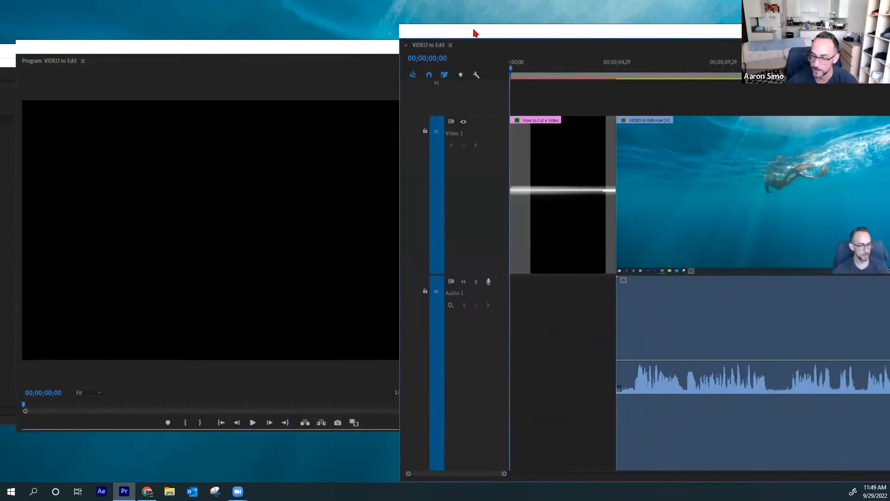
Set the Program monitor's playback resolution to Full.
{"action": "left_click", "coordinate": [382, 44]}
{"action": "left_click", "coordinate": [411, 392]}
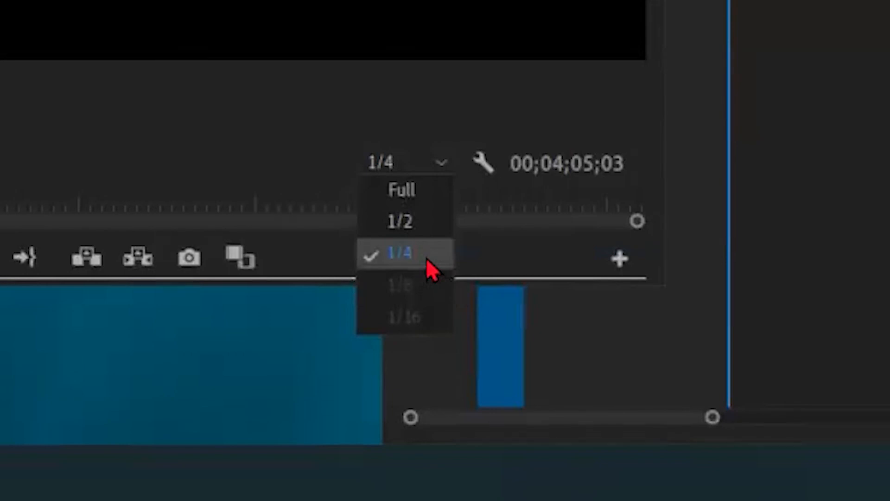
{"action": "left_click", "coordinate": [417, 186]}
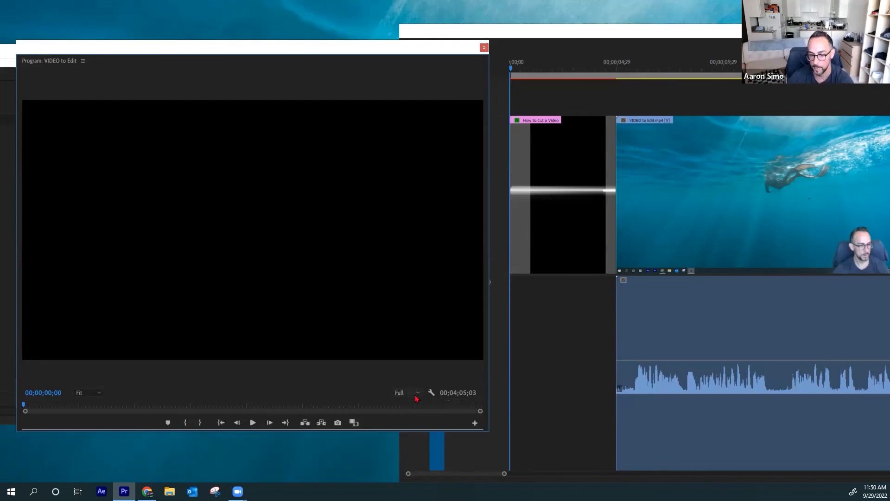
{"action": "left_click", "coordinate": [410, 394]}
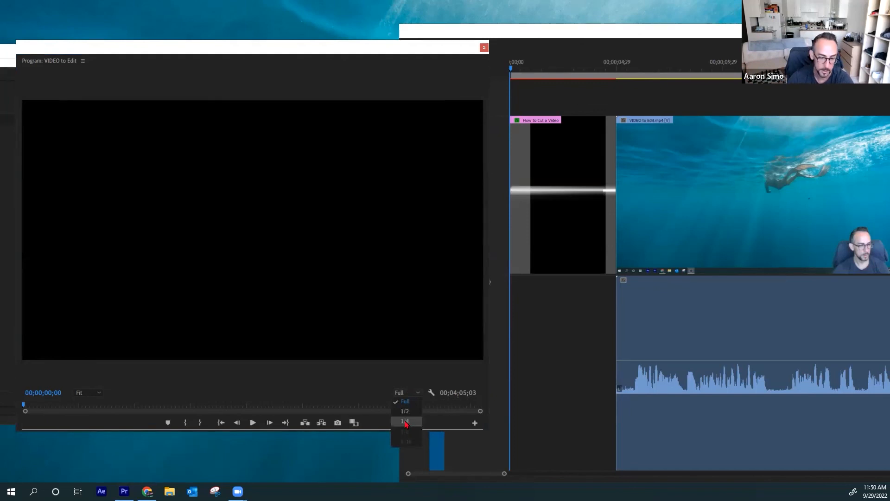
{"action": "left_click", "coordinate": [404, 401]}
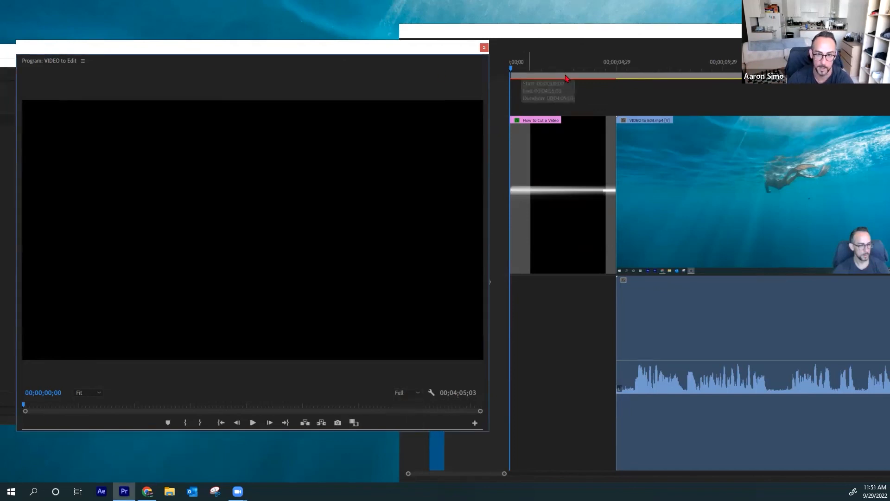
Play the sequence from the start at Full playback resolution and stop in the first clip at 00;00;07;14.
{"action": "left_click", "coordinate": [506, 72]}
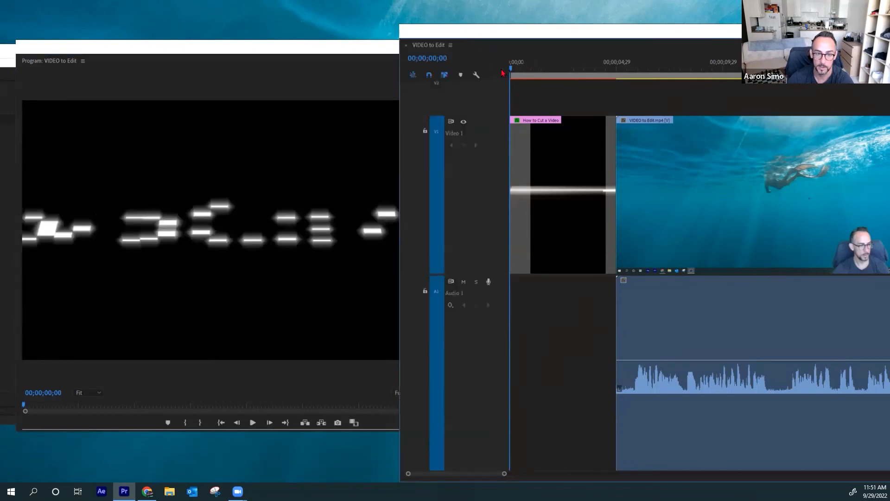
{"action": "left_click", "coordinate": [387, 52]}
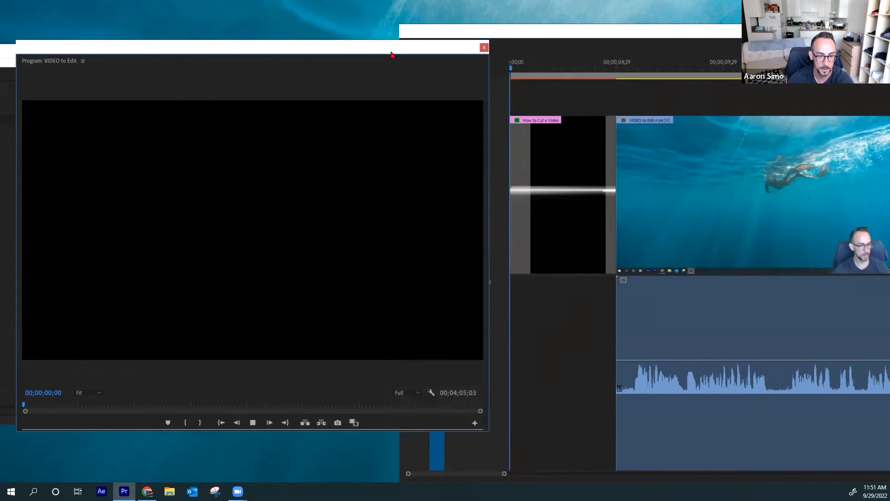
{"action": "key", "text": "space"}
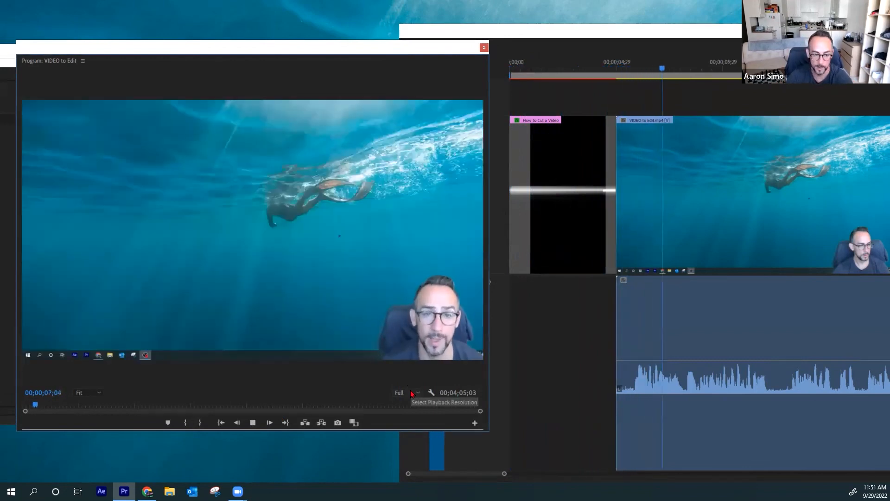
{"action": "key", "text": "space"}
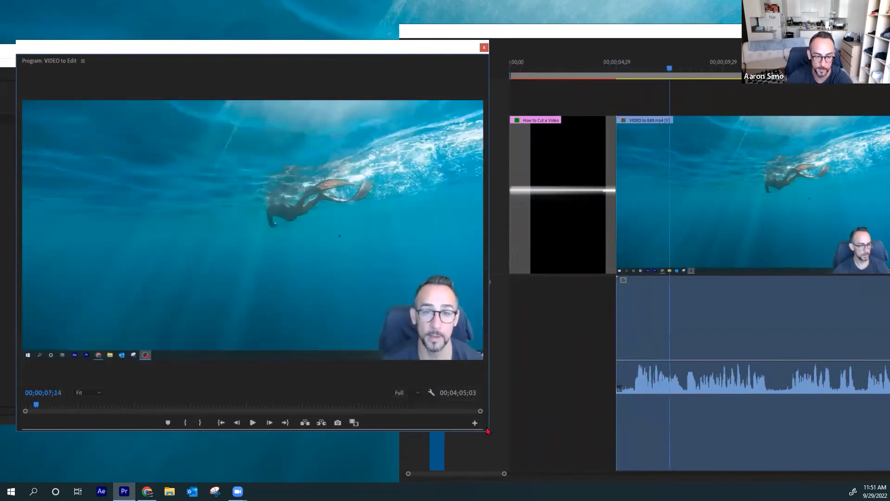
Set the Program monitor's playback resolution to 1/4 and return the playhead to 00;00;00;00.
{"action": "left_click", "coordinate": [400, 393]}
{"action": "left_click", "coordinate": [405, 421]}
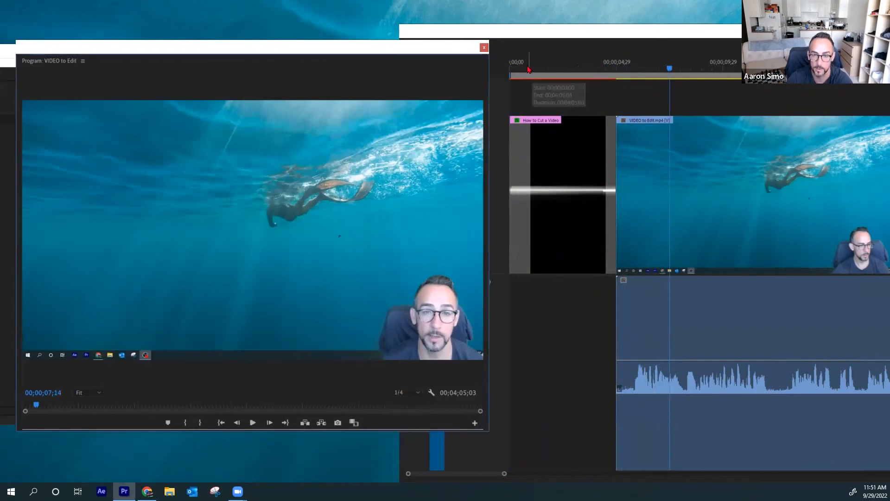
{"action": "left_click_drag", "start_coordinate": [528, 68], "coordinate": [479, 68]}
{"action": "left_click", "coordinate": [346, 45]}
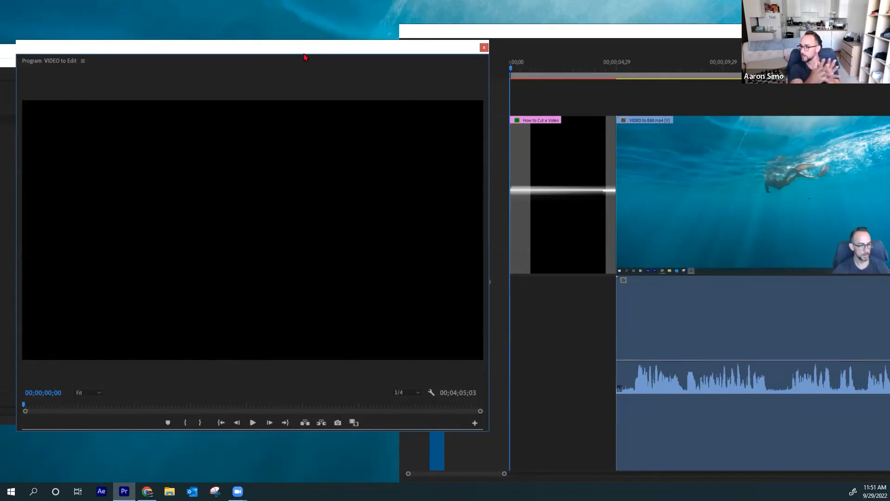
Play the title at 1/4 playback resolution and stop in the first video clip at 00;00;06;19.
{"action": "left_click", "coordinate": [532, 68]}
{"action": "key", "text": "space"}
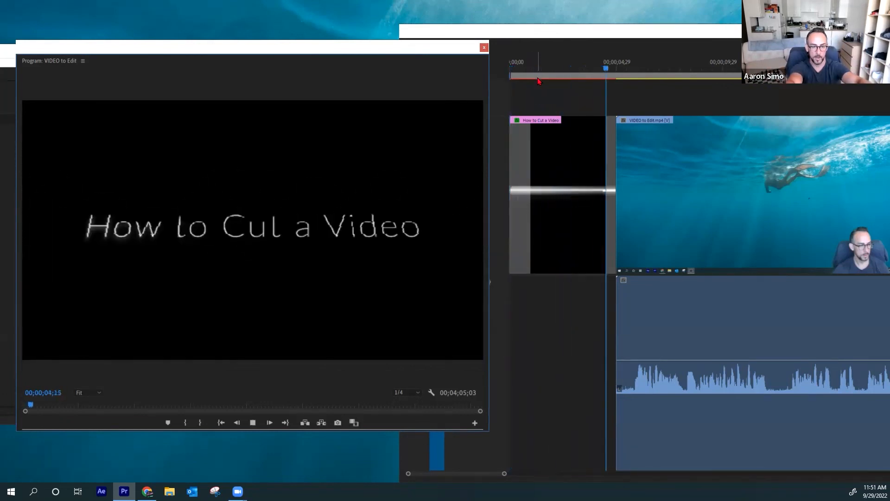
{"action": "key", "text": "space"}
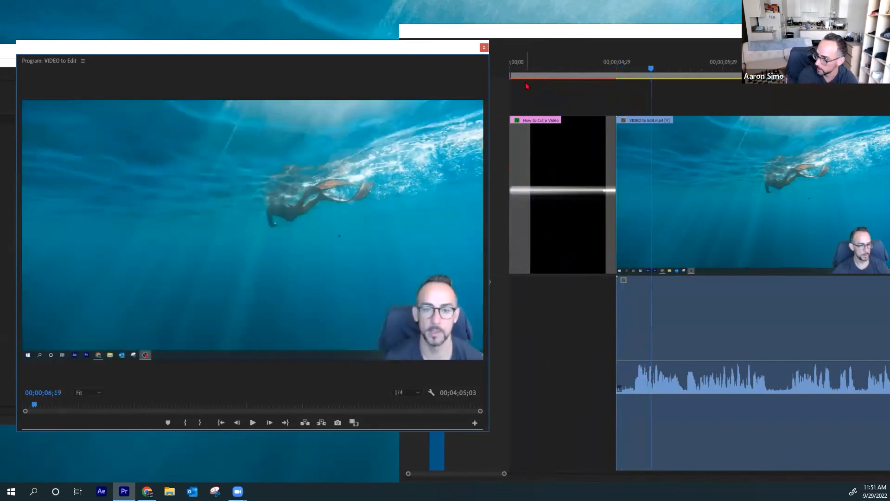